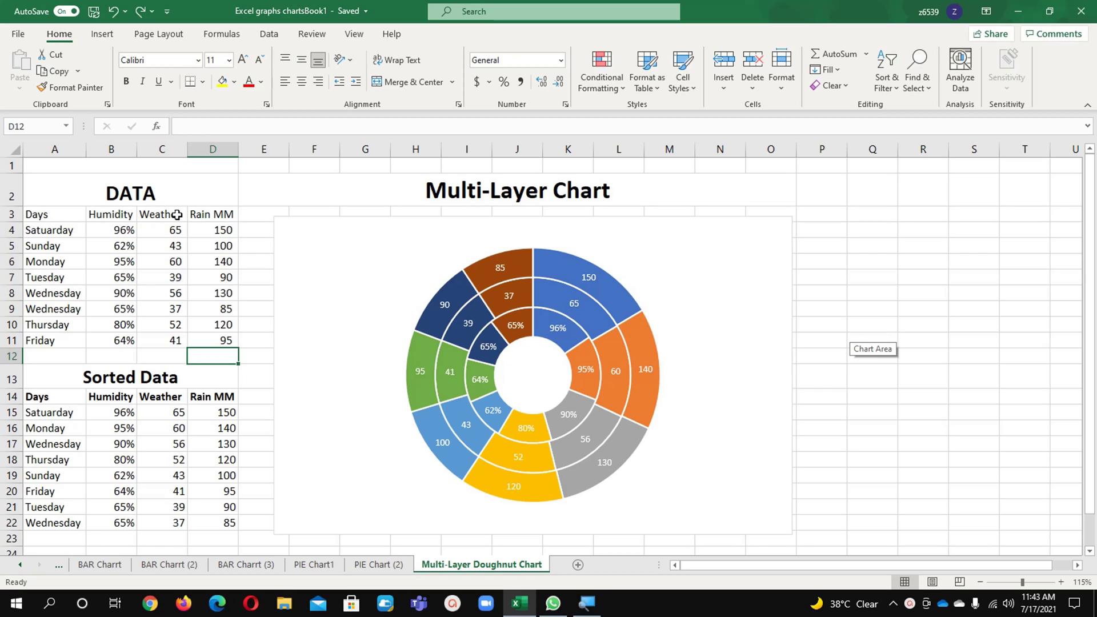
Step: Review the DATA table's Days, Humidity, Weather and Rain MM columns
{"action": "left_click_drag", "start_coordinate": [171, 197], "coordinate": [175, 339]}
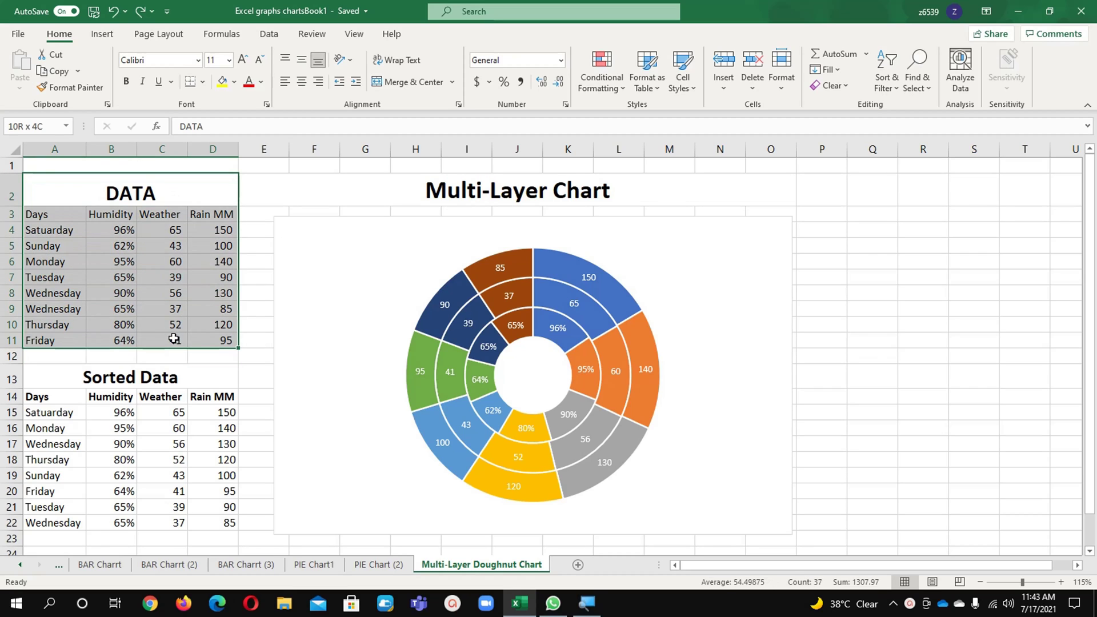
{"action": "left_click", "coordinate": [103, 296]}
{"action": "left_click_drag", "start_coordinate": [62, 218], "coordinate": [35, 341]}
{"action": "left_click", "coordinate": [109, 215]}
{"action": "left_click_drag", "start_coordinate": [110, 227], "coordinate": [147, 321]}
{"action": "left_click", "coordinate": [178, 217]}
{"action": "left_click", "coordinate": [229, 220]}
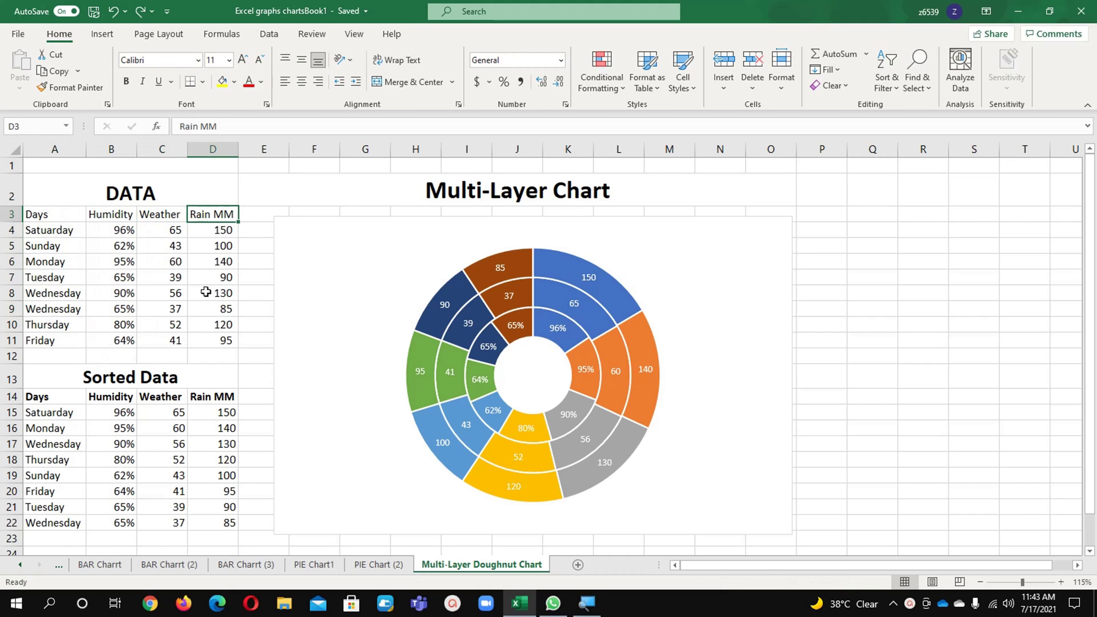
{"action": "scroll", "coordinate": [201, 301], "scroll_direction": "up", "scroll_amount": 2}
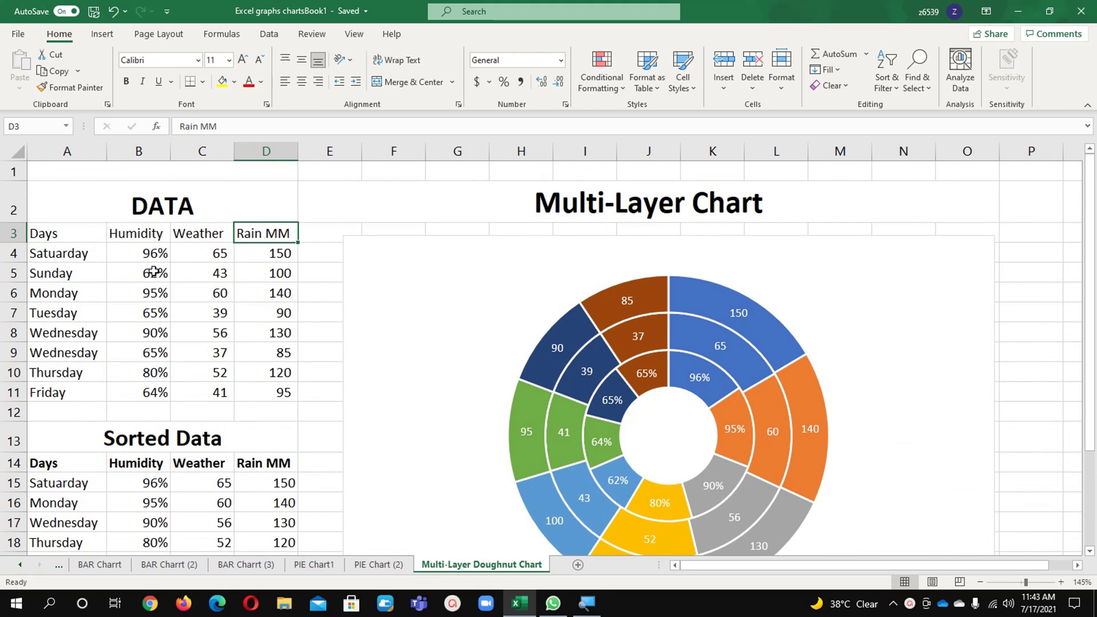
{"action": "scroll", "coordinate": [477, 343], "scroll_direction": "down", "scroll_amount": 1}
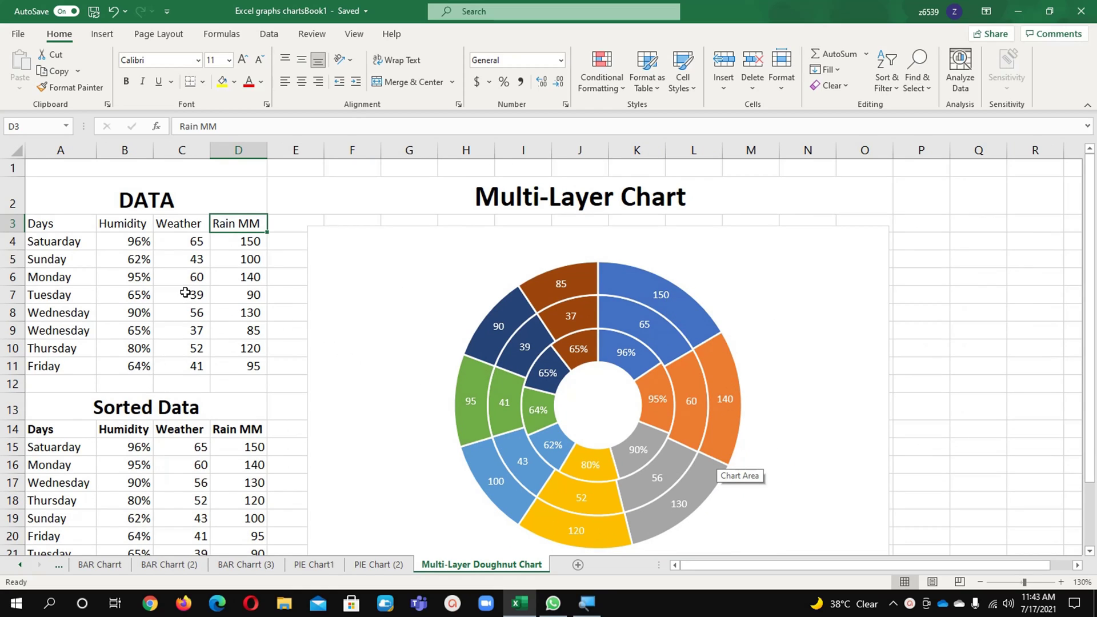
{"action": "left_click", "coordinate": [126, 222]}
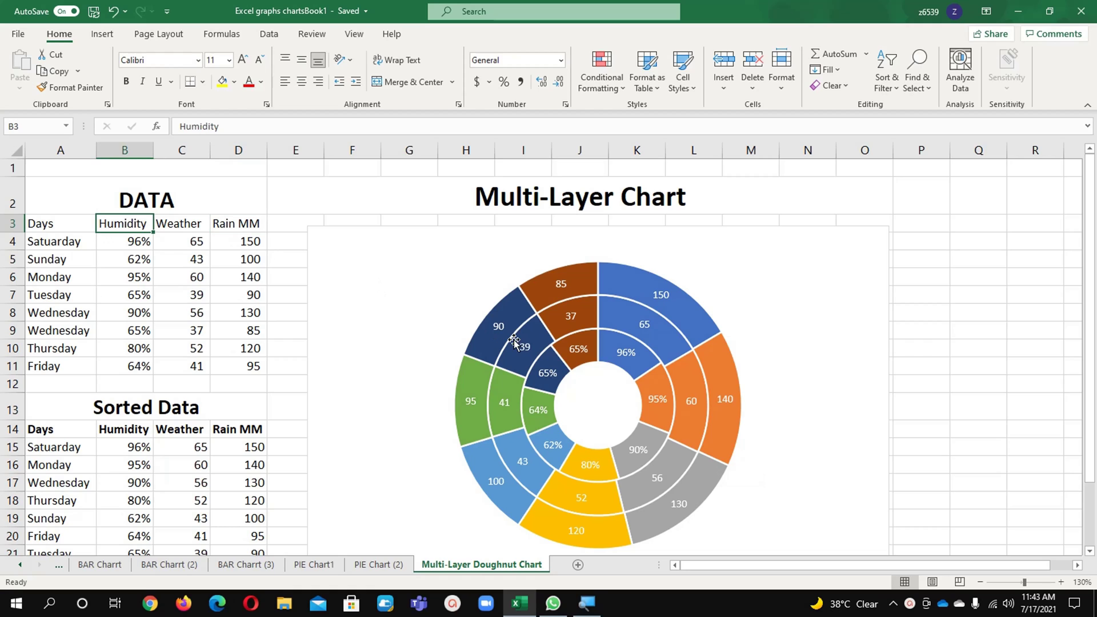
Step: Inspect the existing doughnut chart's rings and data labels
{"action": "left_click", "coordinate": [582, 349]}
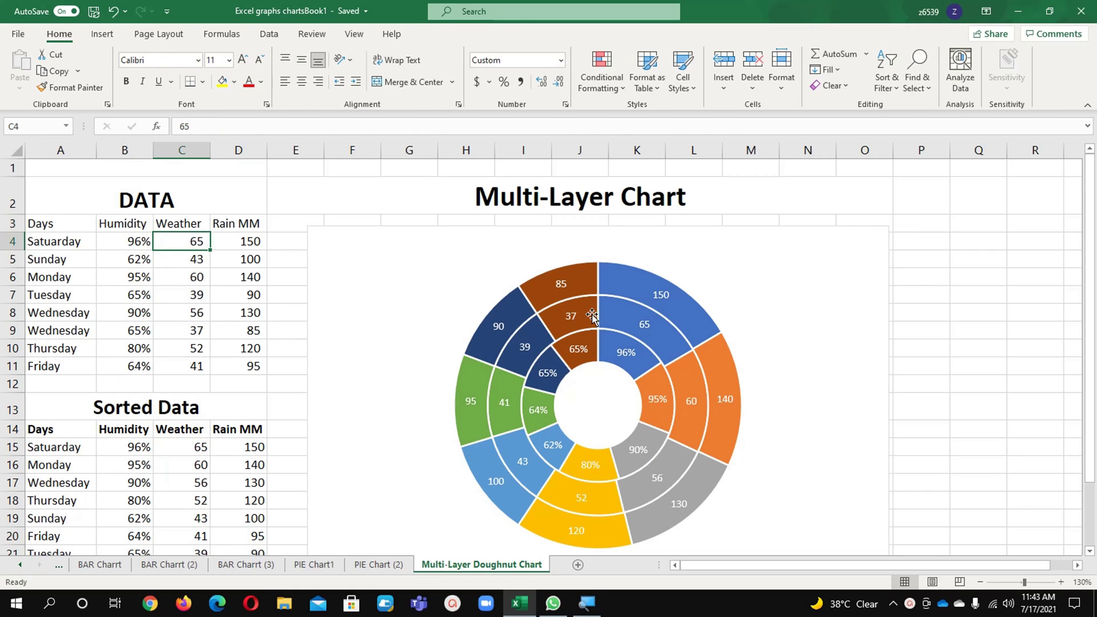
{"action": "left_click", "coordinate": [586, 317]}
{"action": "left_click", "coordinate": [243, 225]}
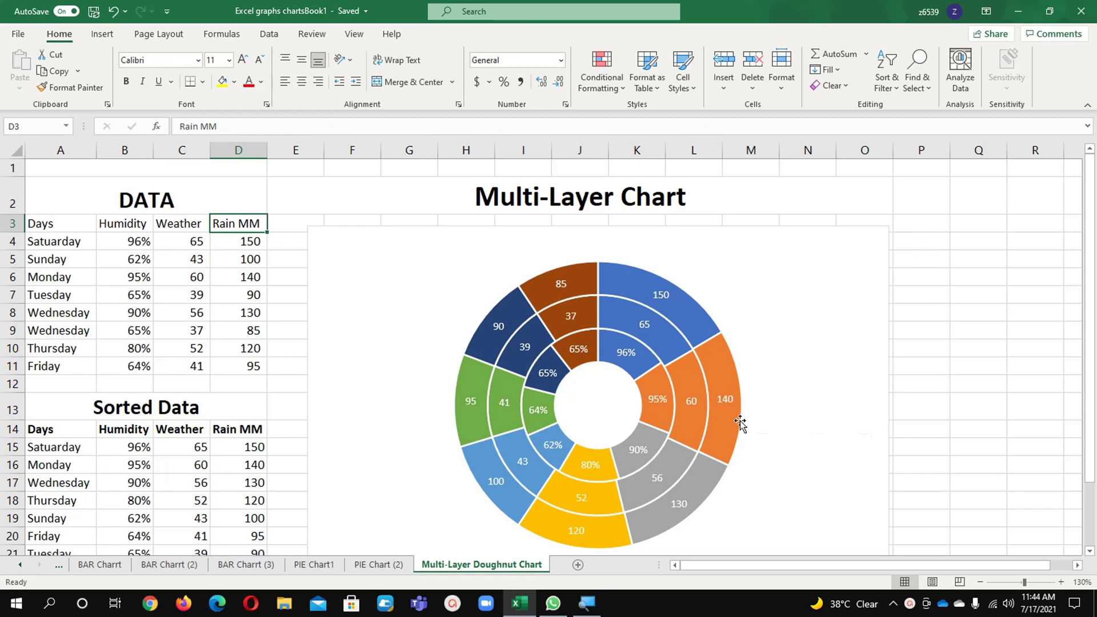
{"action": "mouse_move", "coordinate": [739, 421]}
{"action": "mouse_move", "coordinate": [557, 295]}
{"action": "left_click", "coordinate": [627, 232]}
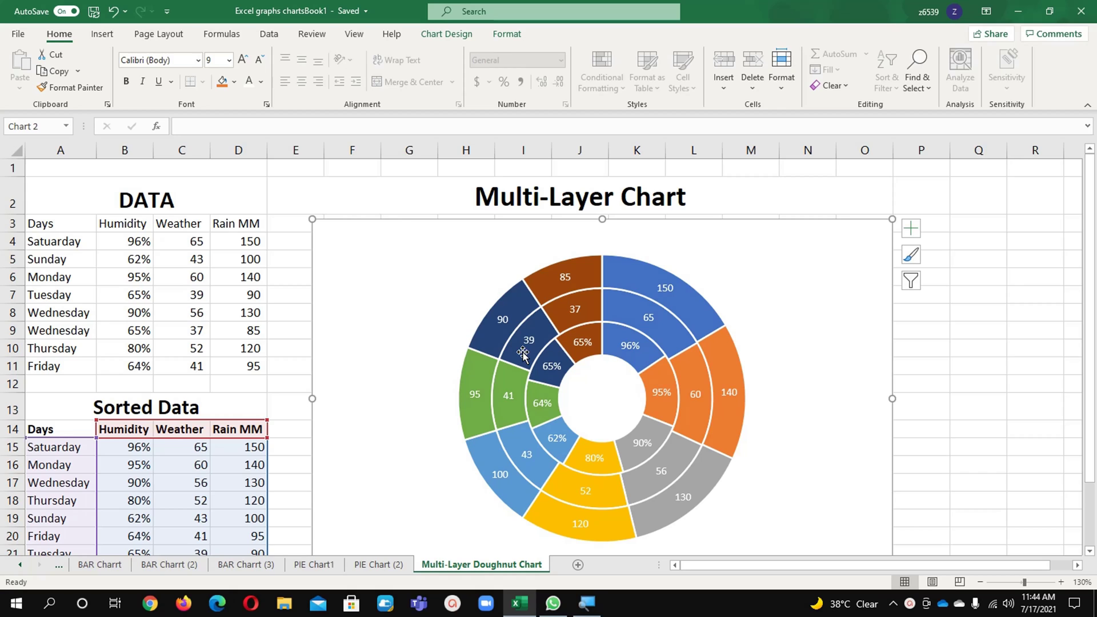
{"action": "mouse_move", "coordinate": [607, 473]}
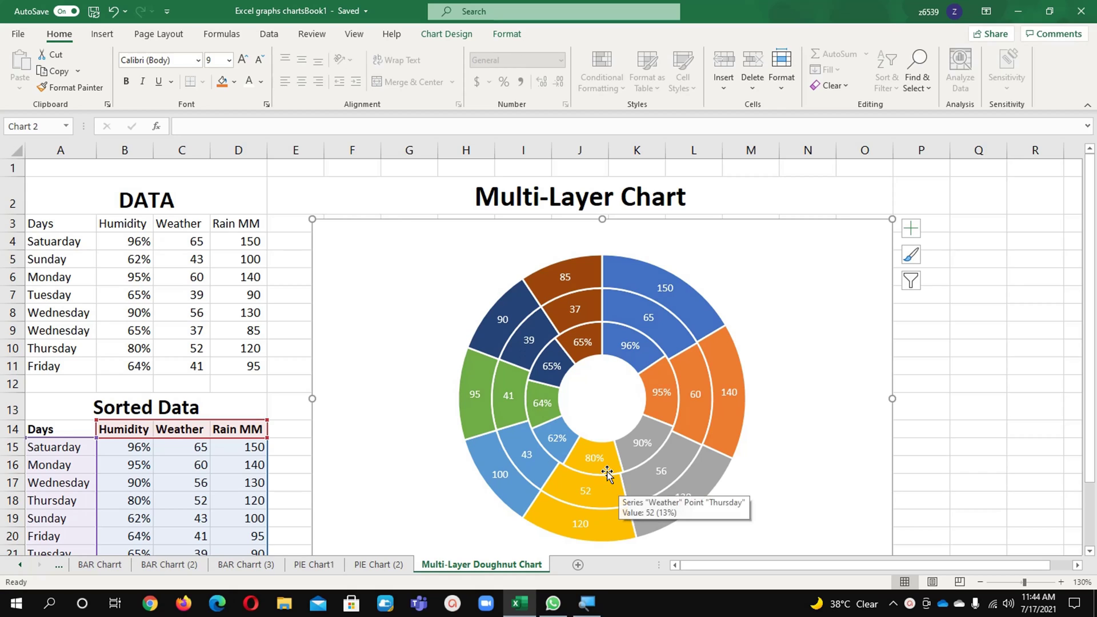
{"action": "left_click", "coordinate": [213, 300]}
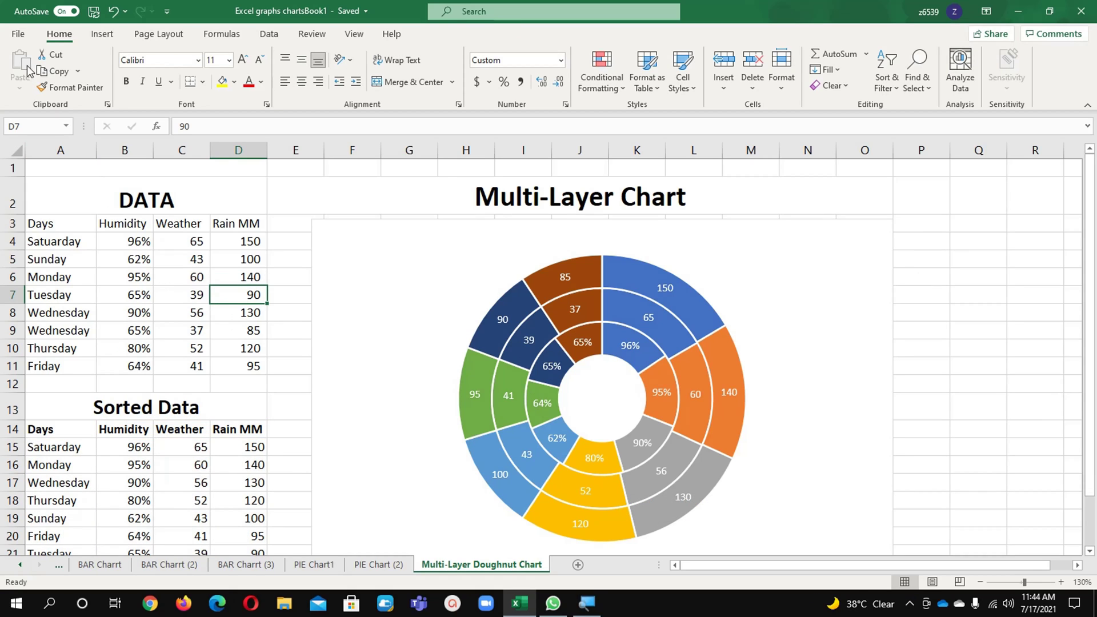
Step: In Excel Options > Advanced, uncheck 'Properties follow chart data point for all new workbooks'
{"action": "left_click", "coordinate": [17, 35]}
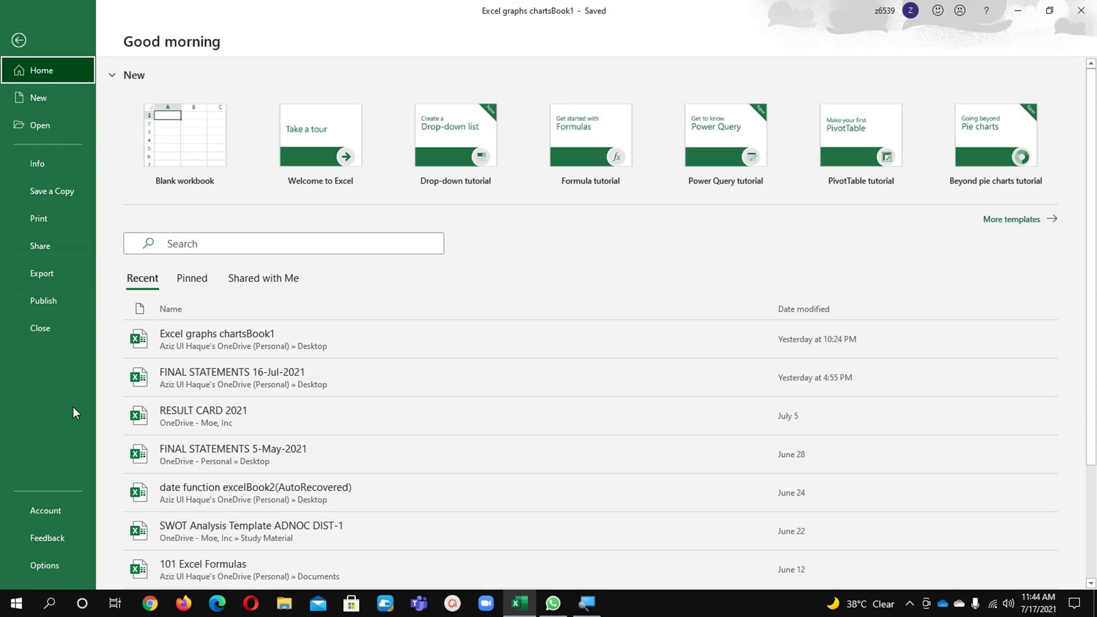
{"action": "left_click", "coordinate": [47, 562]}
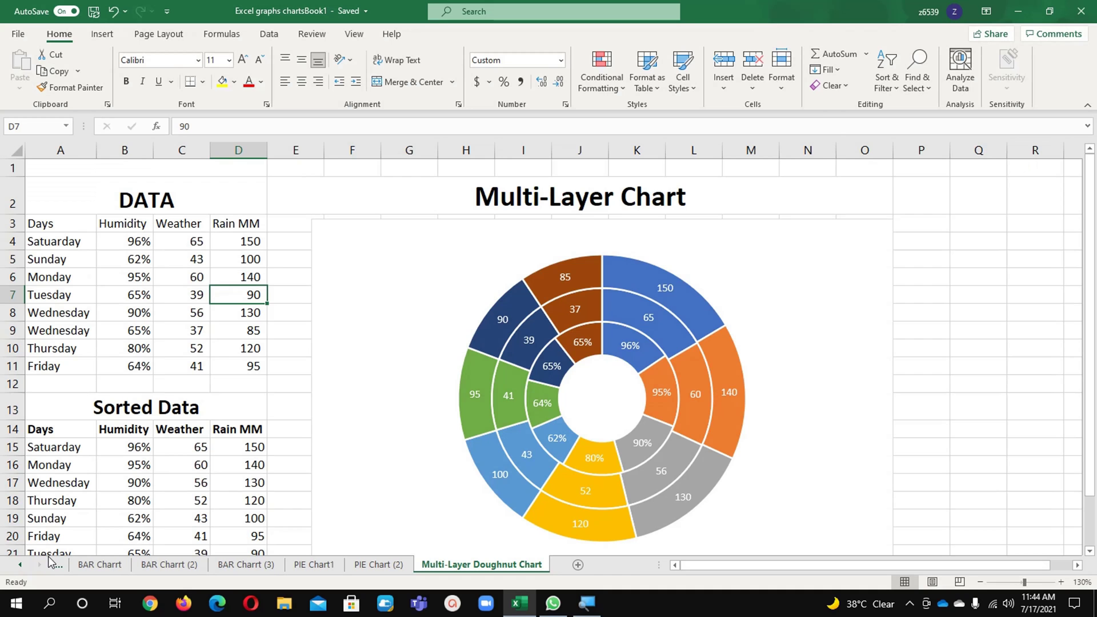
{"action": "left_click", "coordinate": [313, 227]}
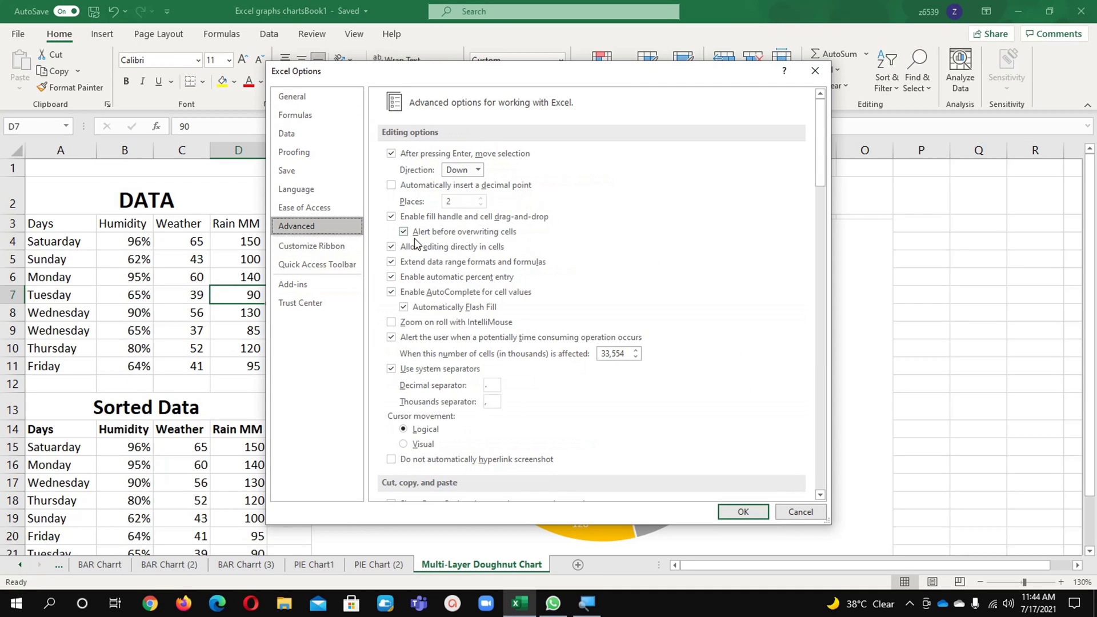
{"action": "scroll", "coordinate": [496, 316], "scroll_direction": "down", "scroll_amount": 5}
{"action": "scroll", "coordinate": [496, 316], "scroll_direction": "down", "scroll_amount": 5}
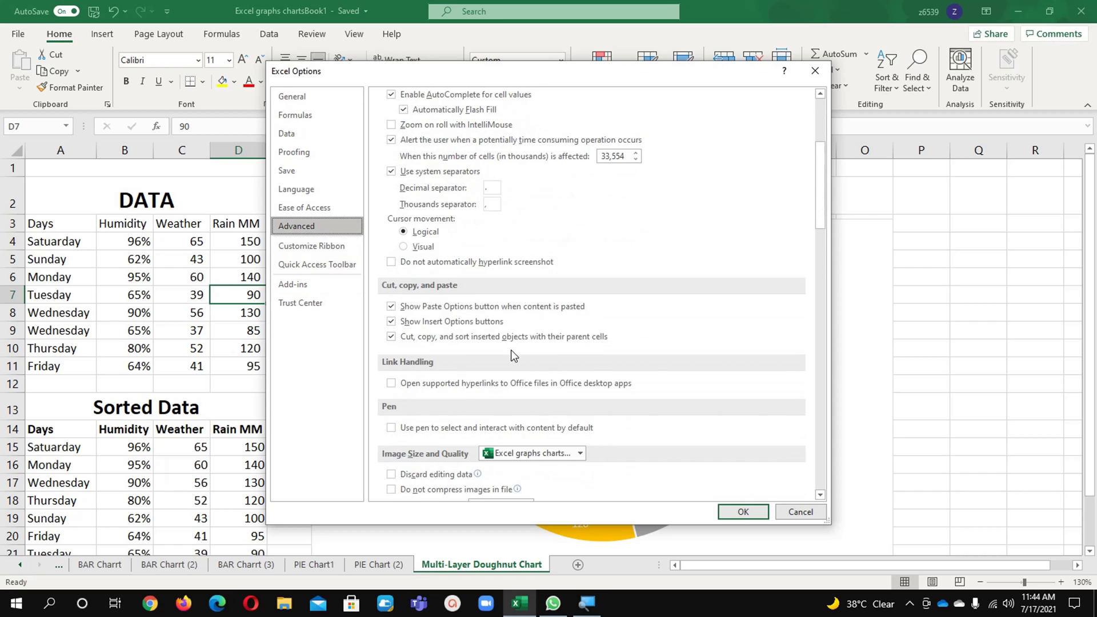
{"action": "scroll", "coordinate": [443, 397], "scroll_direction": "down", "scroll_amount": 1}
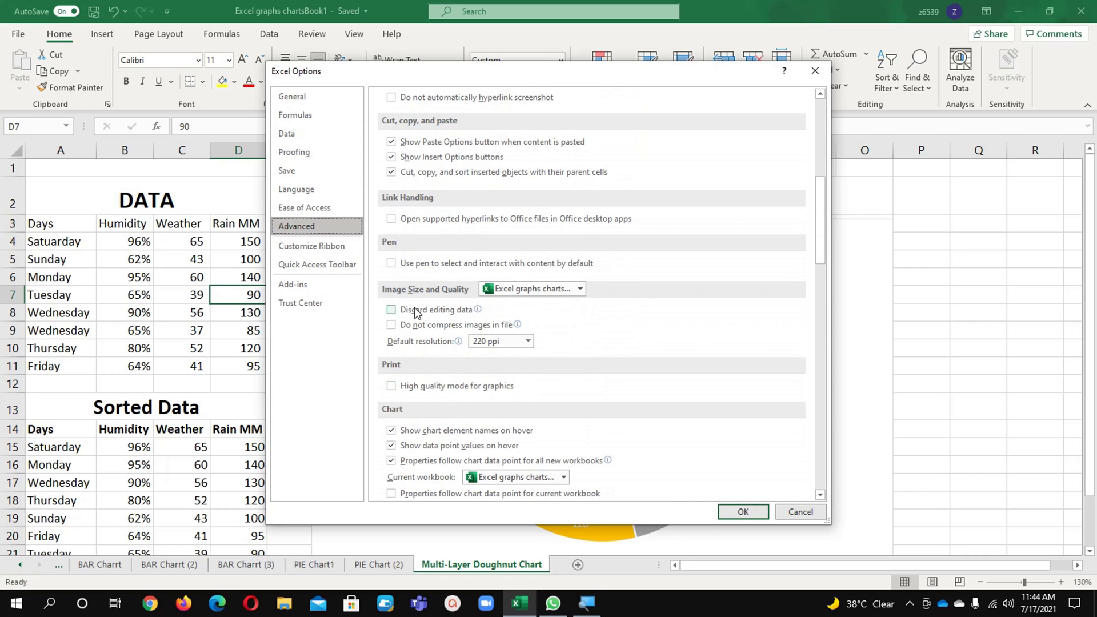
{"action": "scroll", "coordinate": [411, 320], "scroll_direction": "down", "scroll_amount": 3}
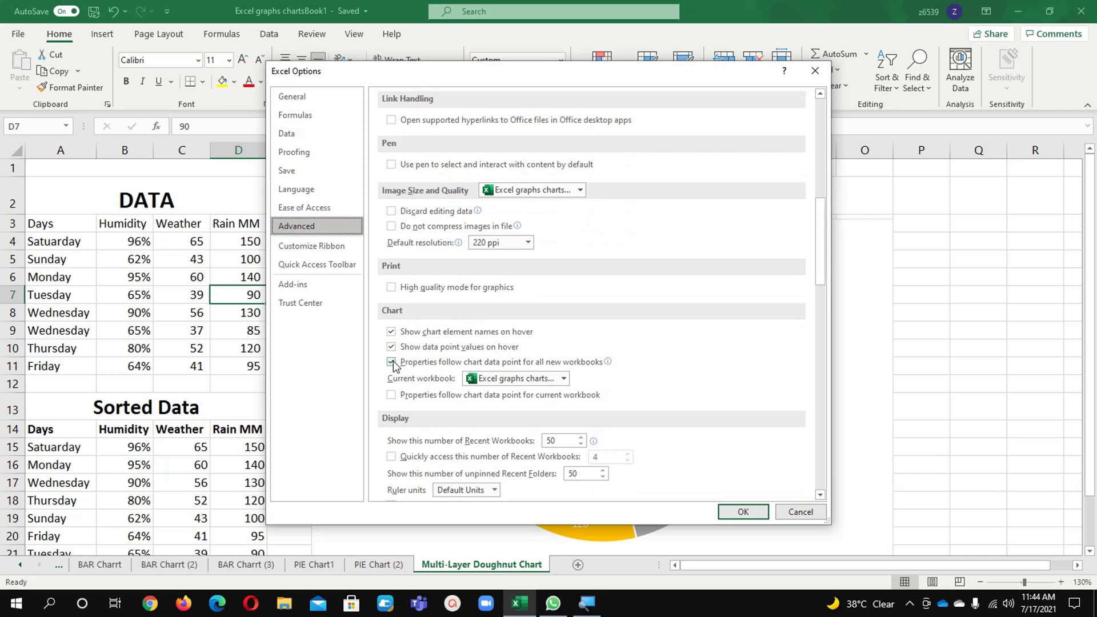
{"action": "left_click", "coordinate": [392, 362]}
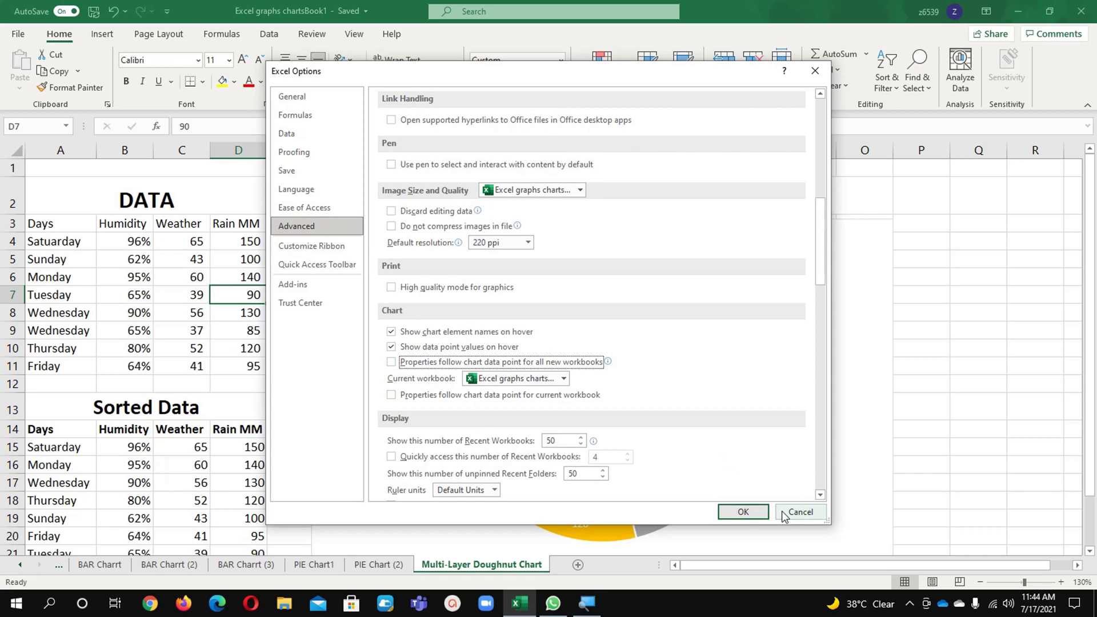
Step: Confirm Excel Options with OK, then review the DATA table and the SORT formula
{"action": "left_click", "coordinate": [743, 512]}
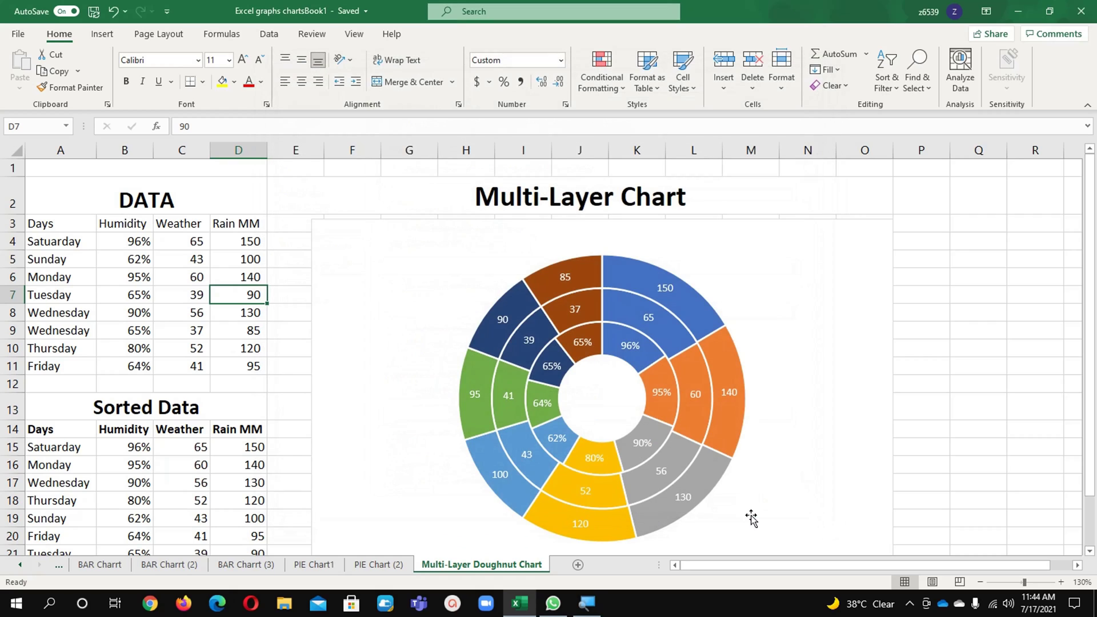
{"action": "left_click", "coordinate": [754, 225]}
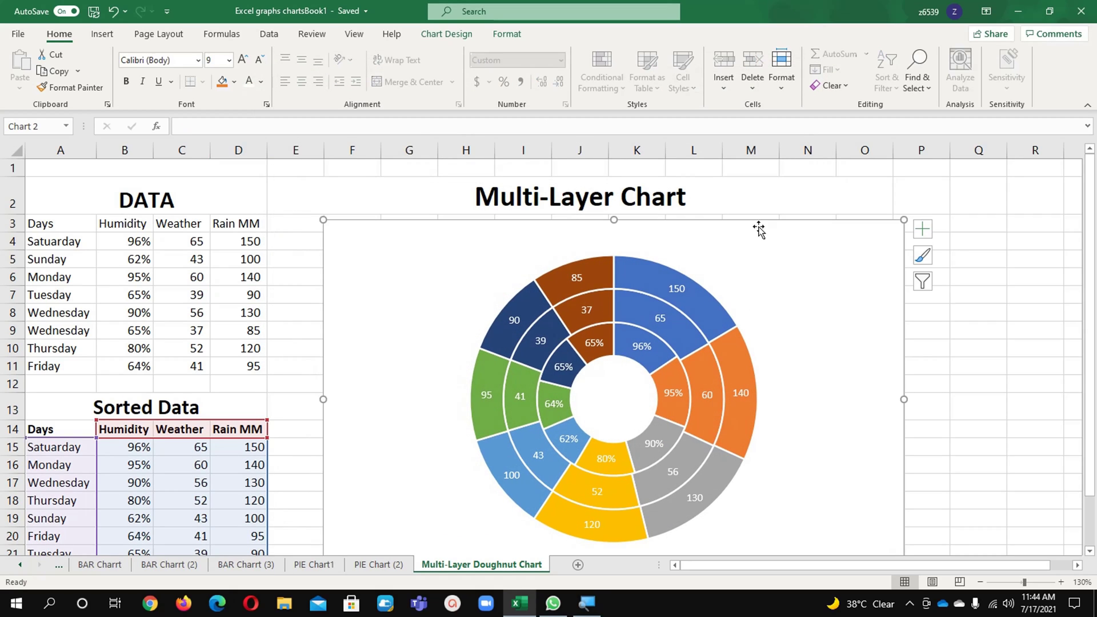
{"action": "left_click", "coordinate": [243, 294]}
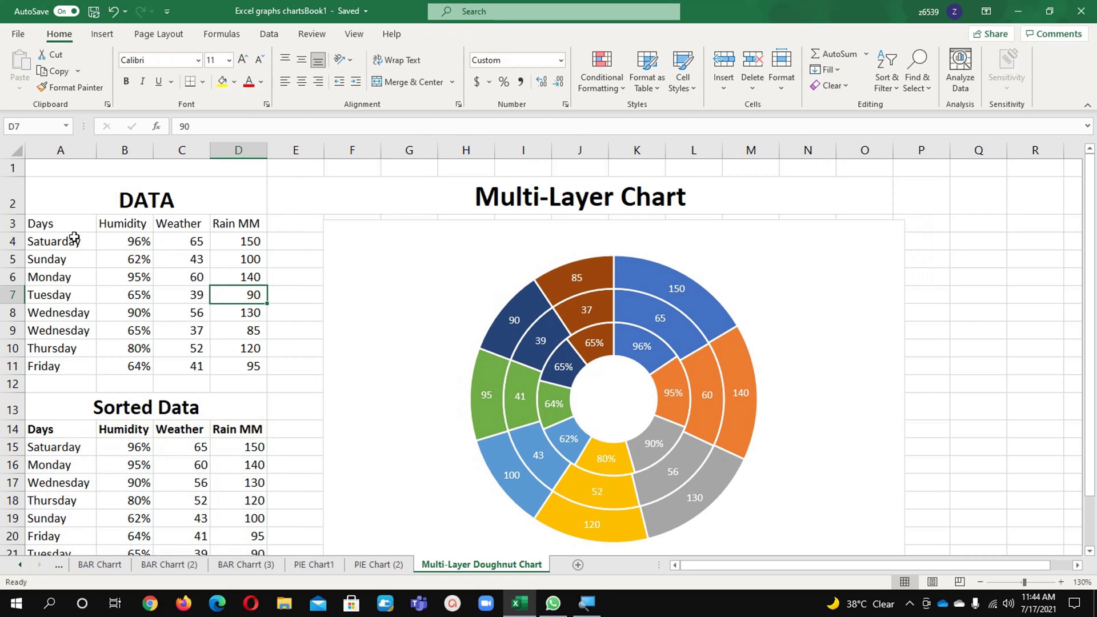
{"action": "left_click_drag", "start_coordinate": [66, 225], "coordinate": [245, 354]}
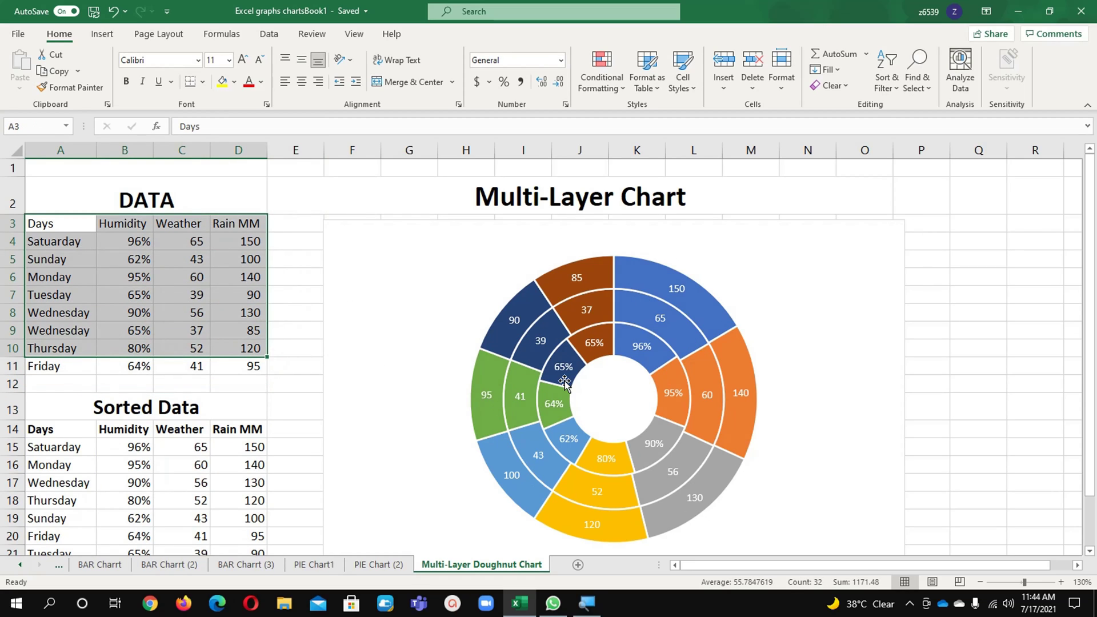
{"action": "left_click", "coordinate": [186, 459]}
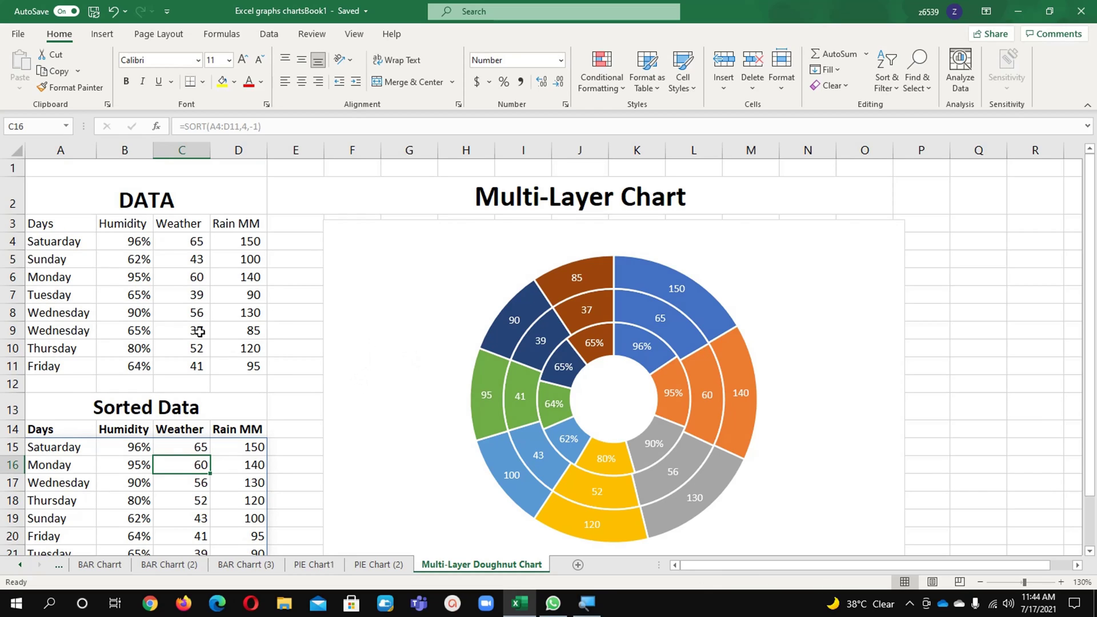
Step: Delete the old doughnut chart and clear the sorted rows in A15:D22
{"action": "left_click", "coordinate": [380, 222]}
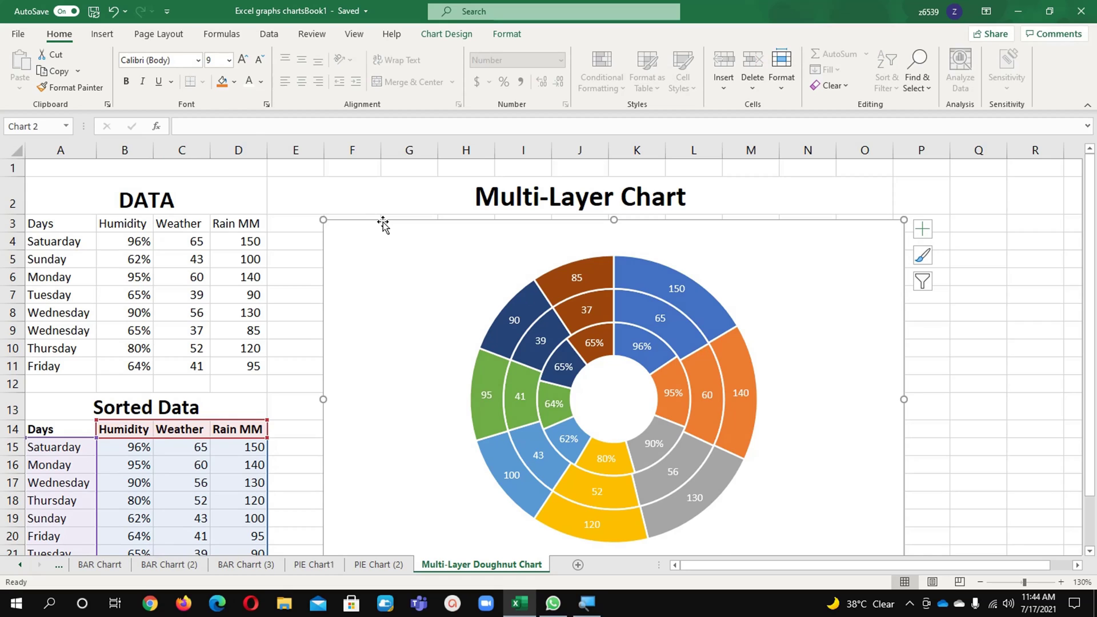
{"action": "key", "text": "Delete"}
{"action": "left_click", "coordinate": [152, 382]}
{"action": "left_click_drag", "start_coordinate": [81, 444], "coordinate": [246, 516]}
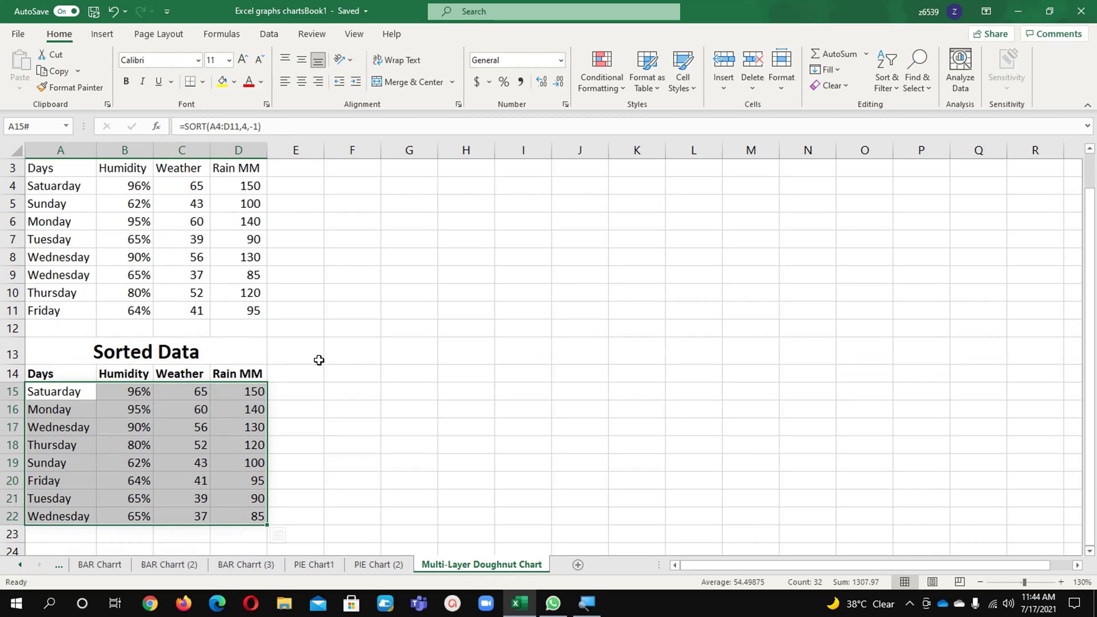
{"action": "key", "text": "Delete"}
{"action": "left_click", "coordinate": [209, 326]}
{"action": "scroll", "coordinate": [188, 331], "scroll_direction": "up", "scroll_amount": 1}
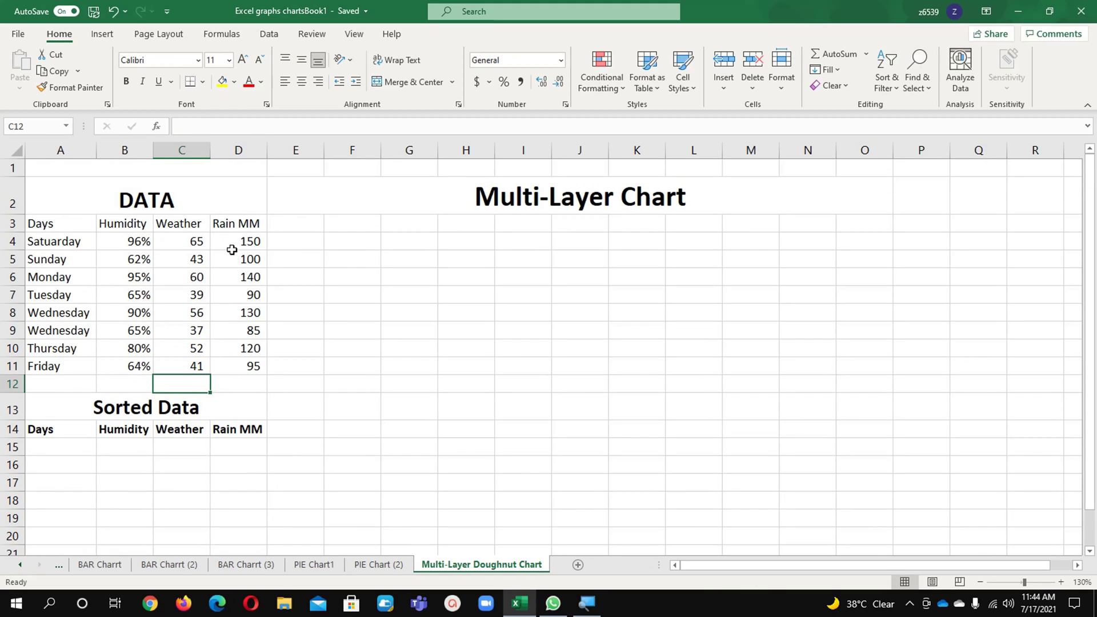
Step: Select the whole DATA table, A3:D11
{"action": "left_click_drag", "start_coordinate": [243, 238], "coordinate": [244, 368]}
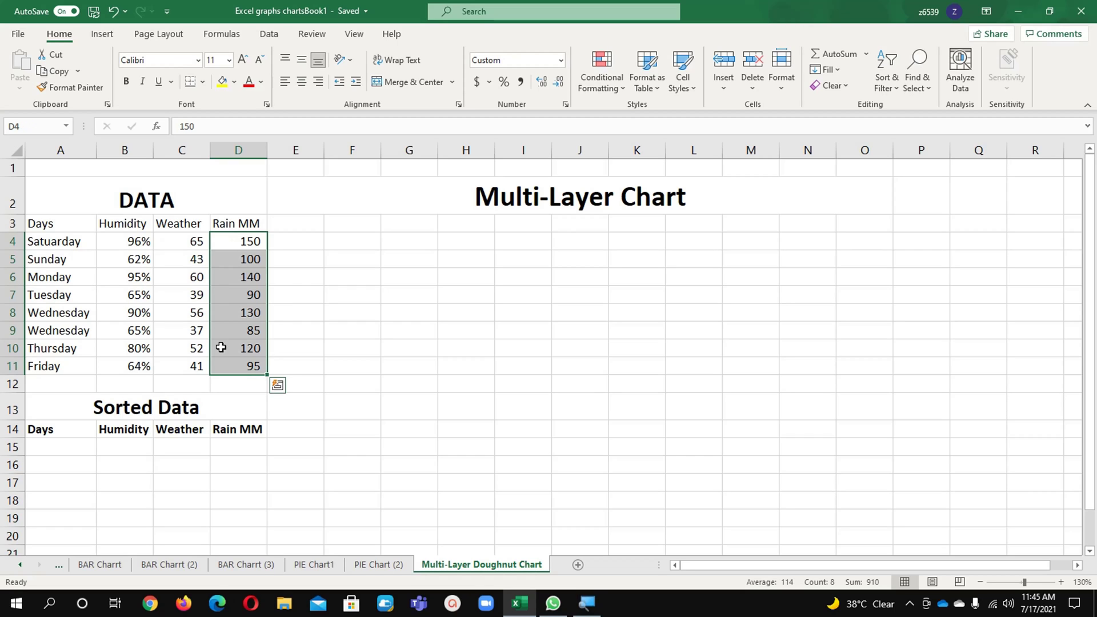
{"action": "left_click_drag", "start_coordinate": [57, 242], "coordinate": [51, 373]}
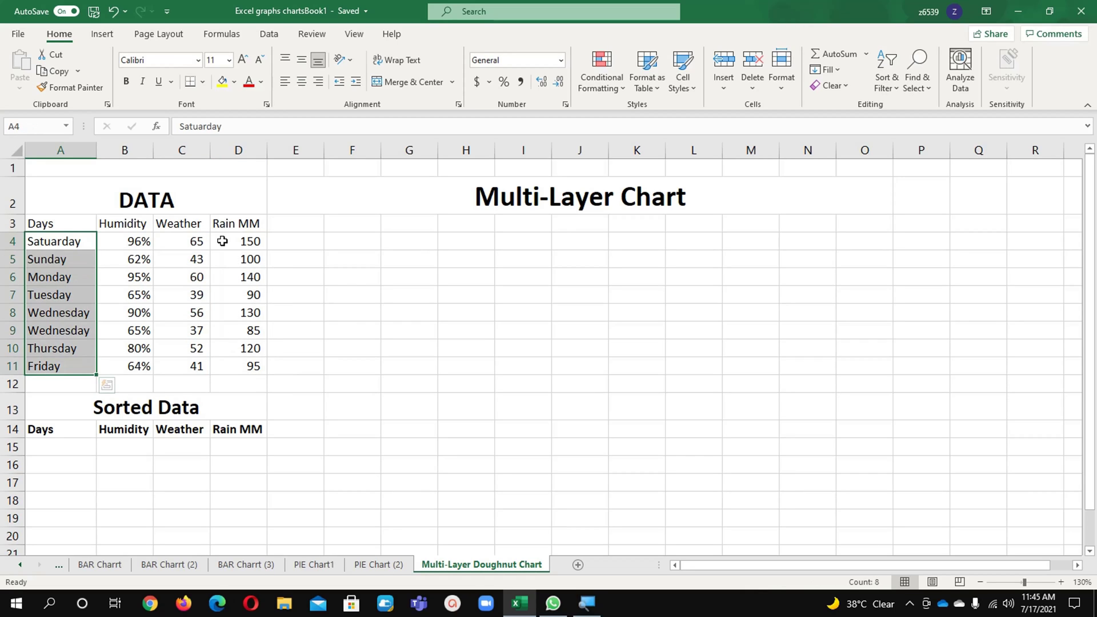
{"action": "left_click_drag", "start_coordinate": [220, 240], "coordinate": [218, 366]}
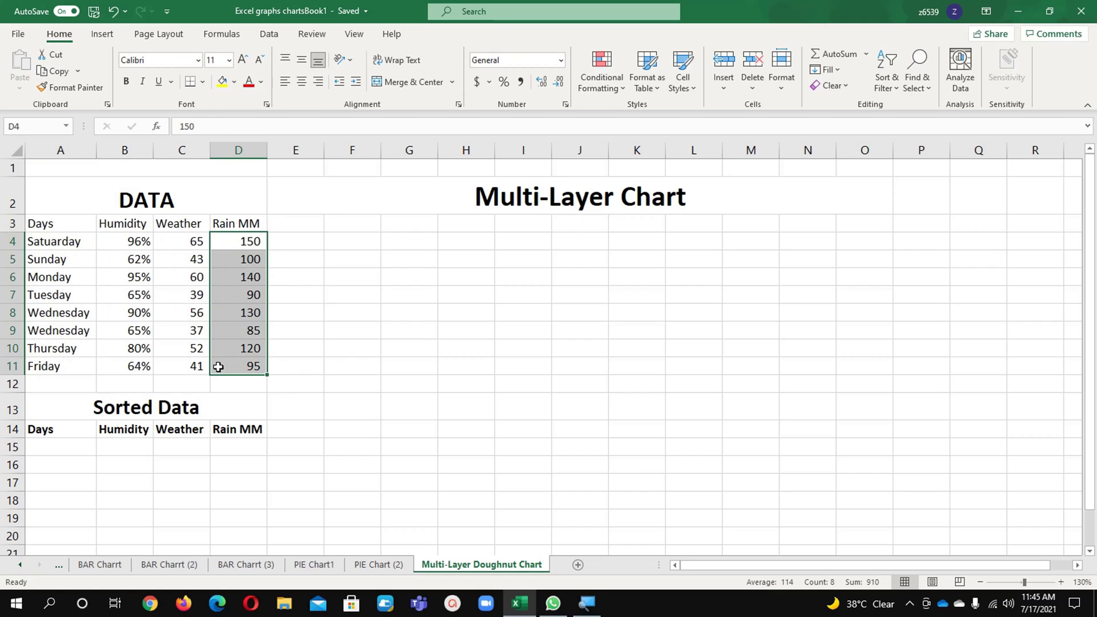
{"action": "left_click", "coordinate": [190, 343]}
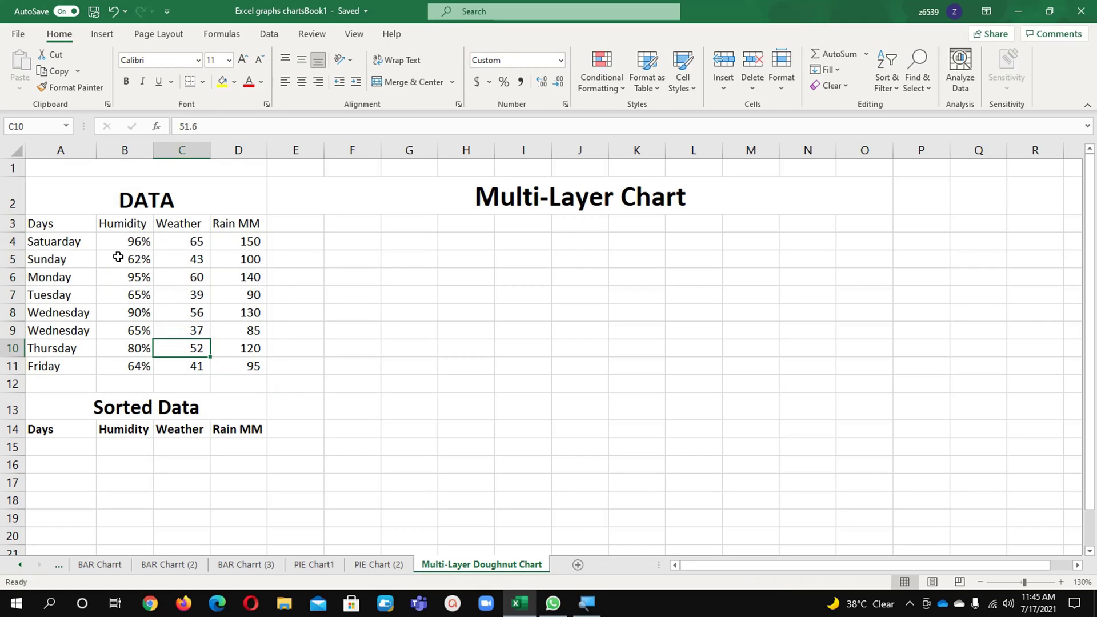
{"action": "left_click_drag", "start_coordinate": [73, 223], "coordinate": [225, 367]}
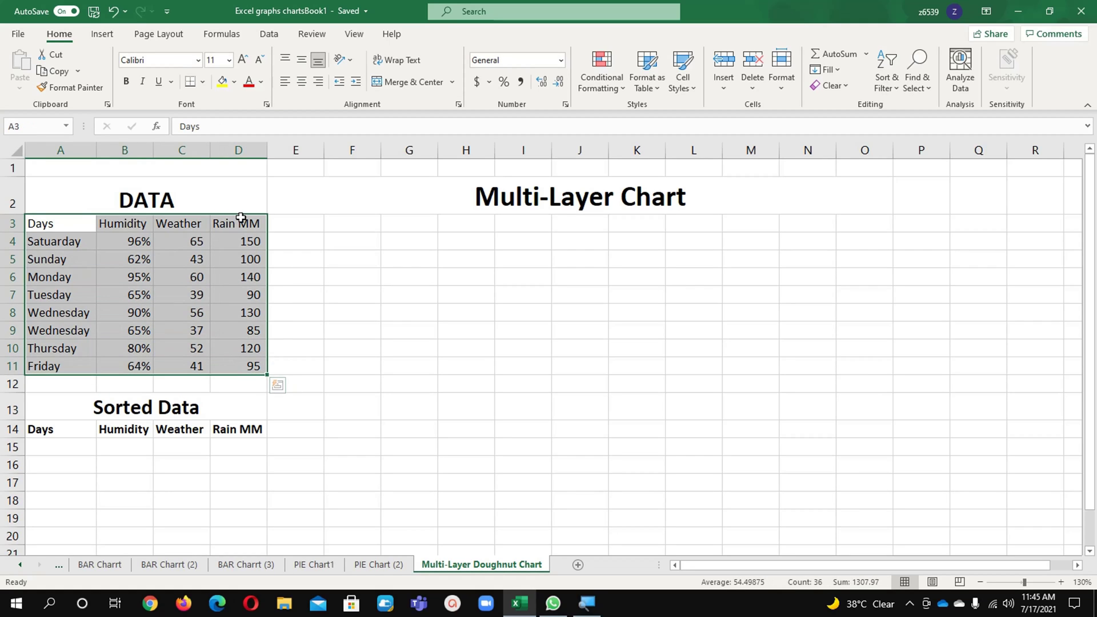
Step: Insert a Doughnut chart and delete its legend and placeholder chart title
{"action": "left_click", "coordinate": [103, 35]}
{"action": "left_click", "coordinate": [478, 85]}
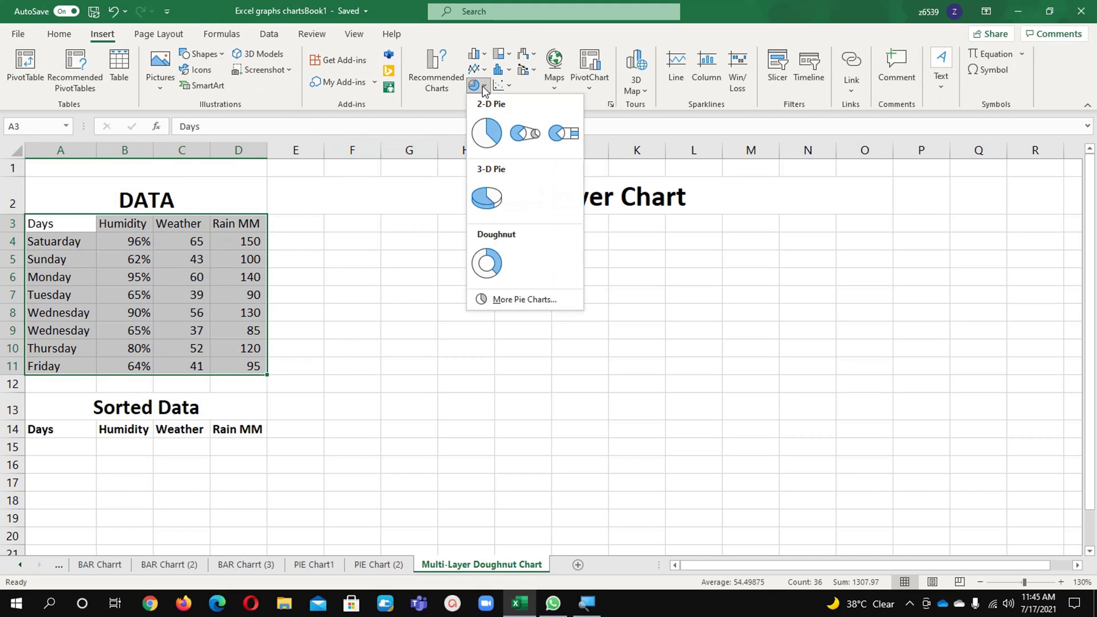
{"action": "left_click", "coordinate": [488, 265]}
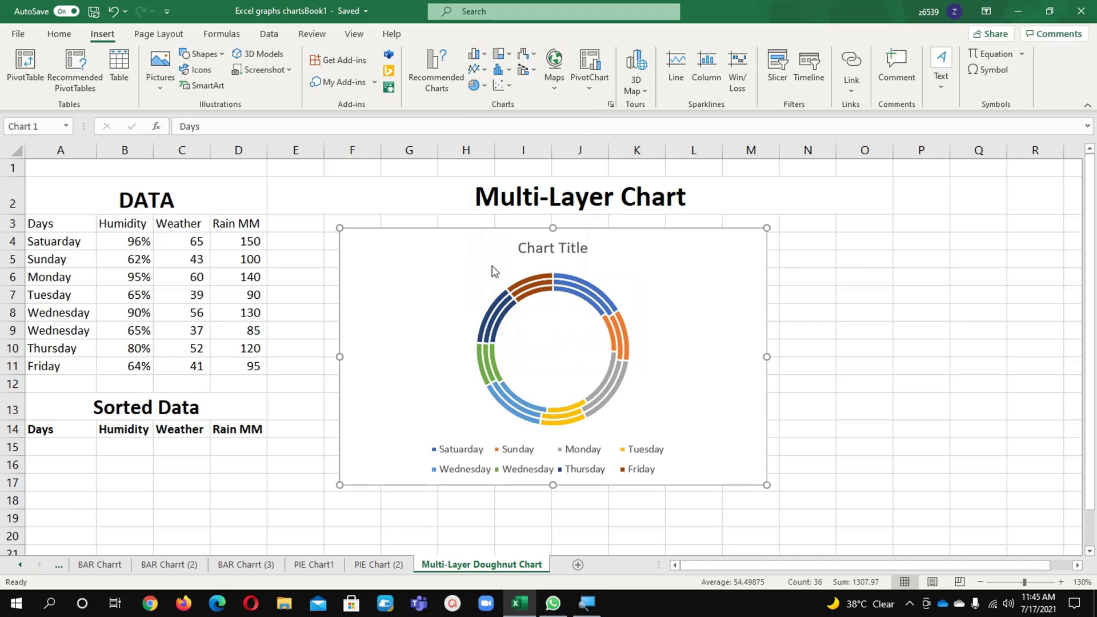
{"action": "left_click", "coordinate": [523, 457]}
{"action": "key", "text": "Delete"}
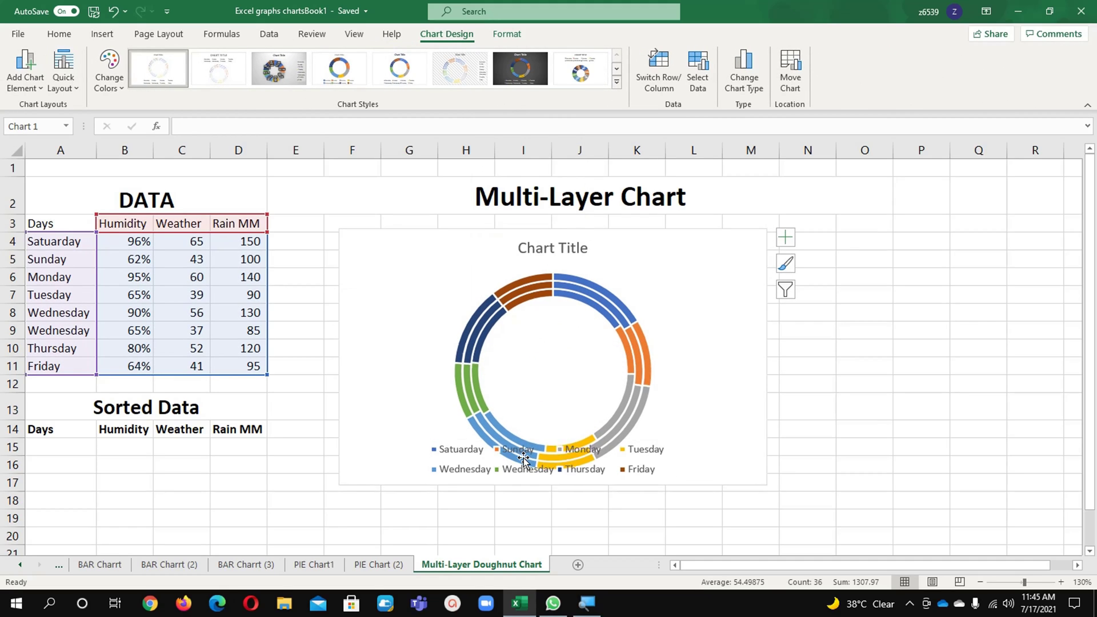
{"action": "left_click", "coordinate": [559, 246]}
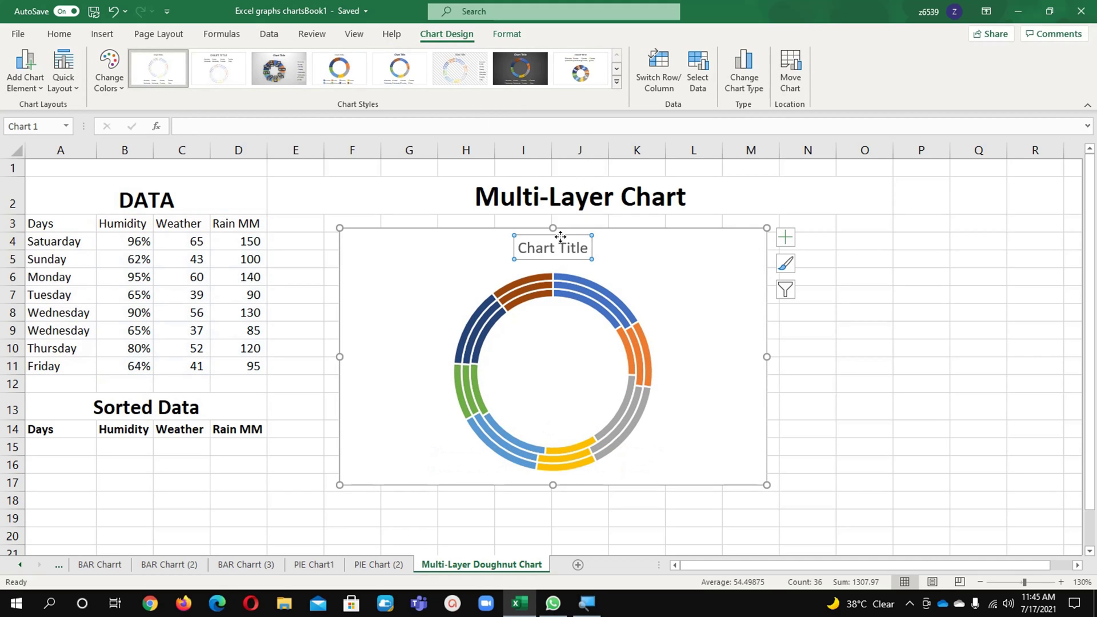
{"action": "key", "text": "Delete"}
Step: Set the chart's Shape Height to 4.1" on the Format tab
{"action": "left_click", "coordinate": [507, 33]}
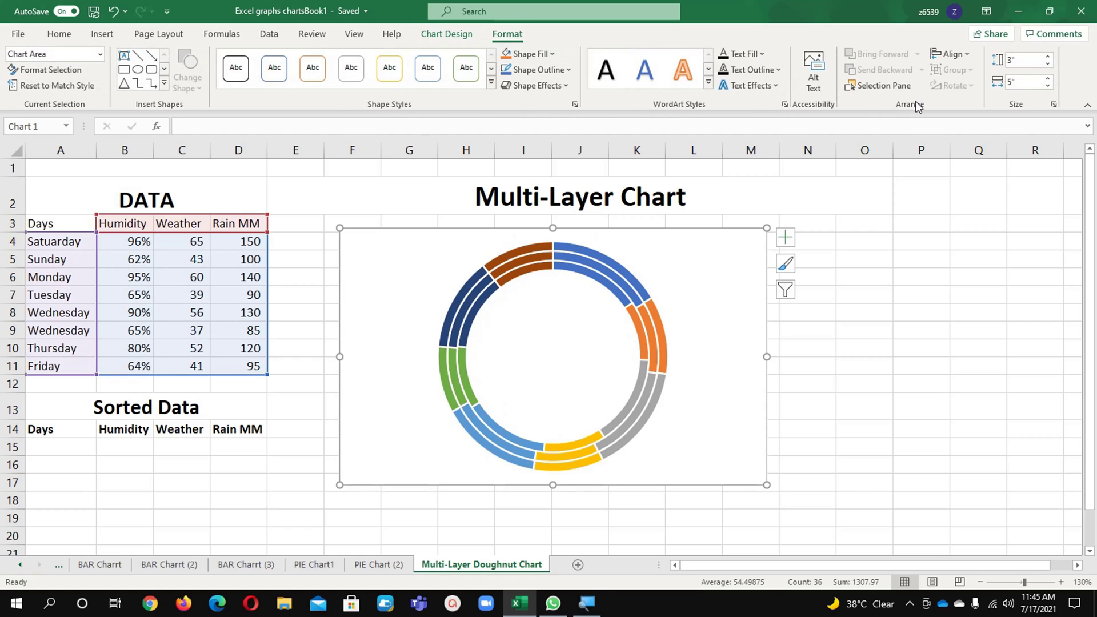
{"action": "left_click", "coordinate": [1048, 57]}
{"action": "left_click", "coordinate": [1048, 57]}
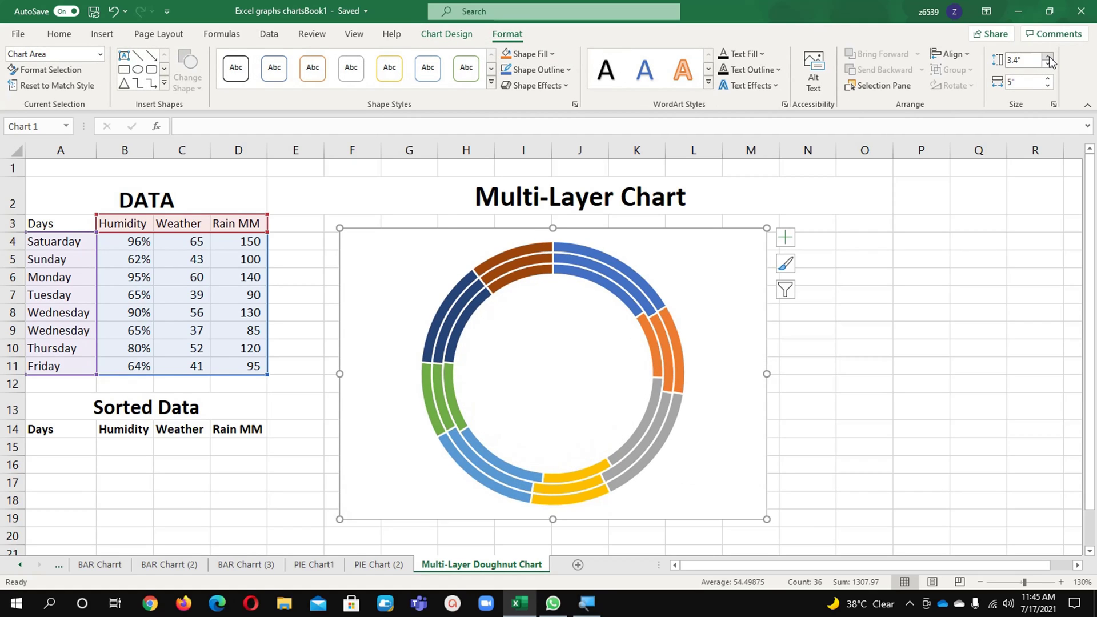
{"action": "left_click", "coordinate": [1048, 57]}
{"action": "left_click", "coordinate": [1048, 57]}
{"action": "left_click", "coordinate": [1048, 57]}
{"action": "left_click", "coordinate": [1048, 57]}
{"action": "left_click", "coordinate": [1048, 57]}
{"action": "left_click", "coordinate": [1048, 57]}
{"action": "left_click", "coordinate": [1048, 57]}
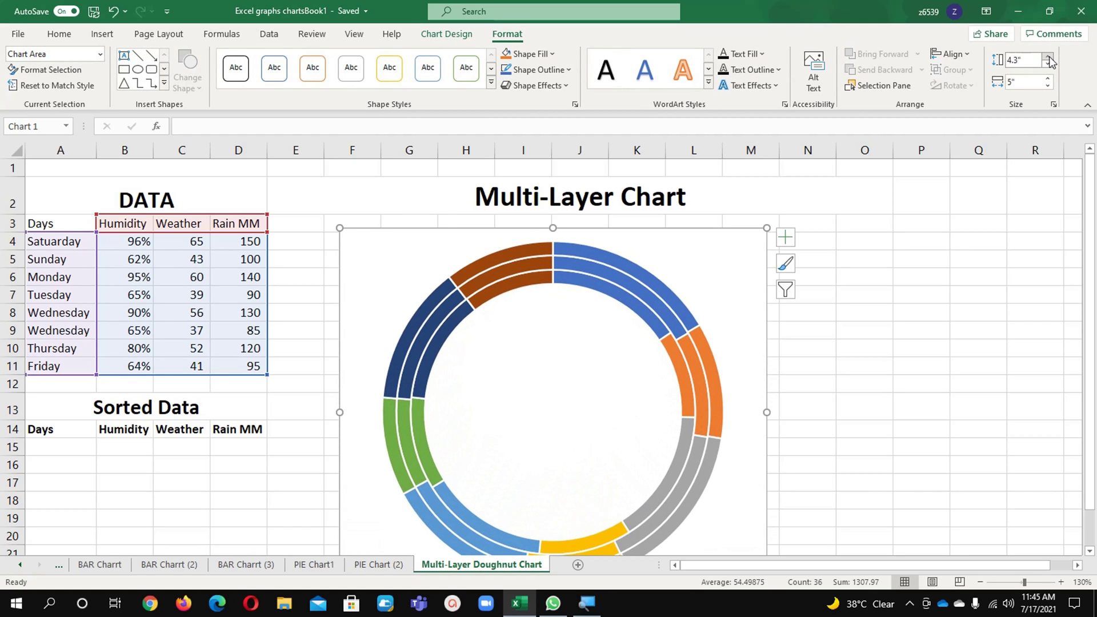
{"action": "left_click", "coordinate": [1048, 58]}
{"action": "left_click", "coordinate": [1048, 57]}
{"action": "left_click", "coordinate": [1048, 57]}
{"action": "left_click", "coordinate": [1048, 57]}
{"action": "left_click", "coordinate": [1048, 57]}
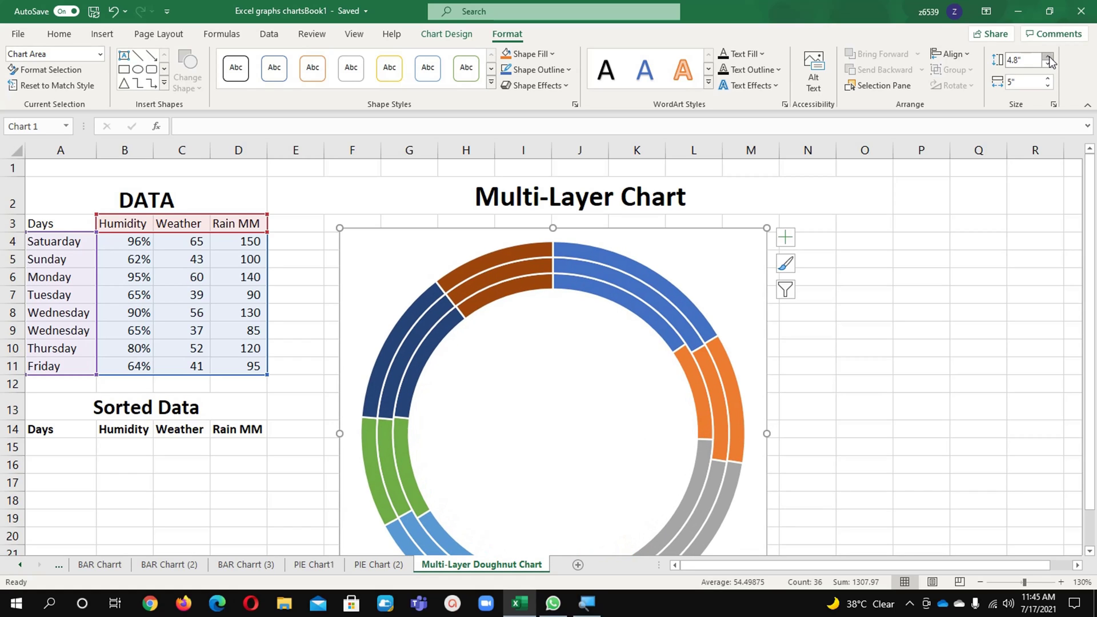
{"action": "left_click", "coordinate": [1048, 63]}
{"action": "left_click", "coordinate": [1048, 63]}
{"action": "left_click", "coordinate": [1049, 62]}
{"action": "left_click", "coordinate": [1049, 63]}
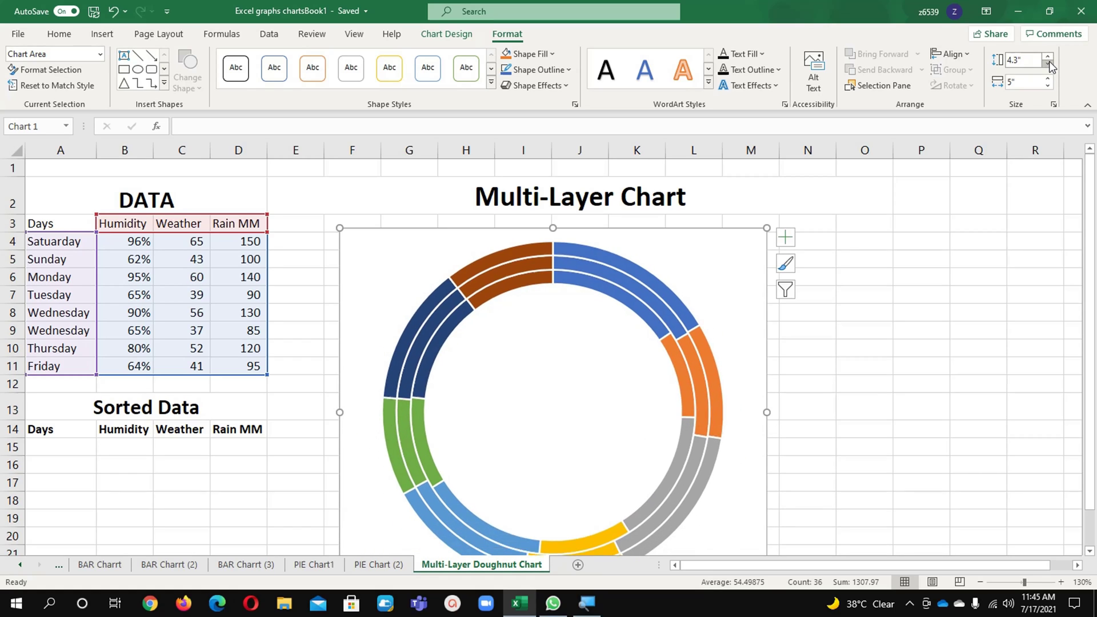
{"action": "left_click", "coordinate": [1048, 63]}
{"action": "left_click", "coordinate": [1049, 63]}
{"action": "left_click", "coordinate": [1048, 63]}
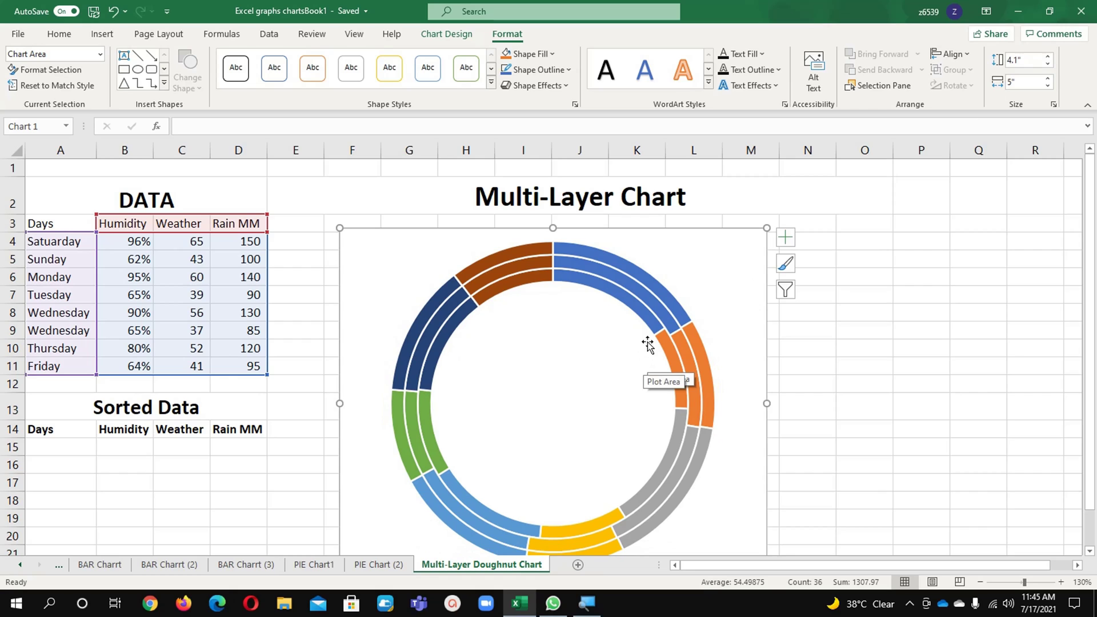
Step: Move the chart slightly upward and right-click the inner Humidity ring
{"action": "left_click_drag", "start_coordinate": [625, 234], "coordinate": [626, 224]}
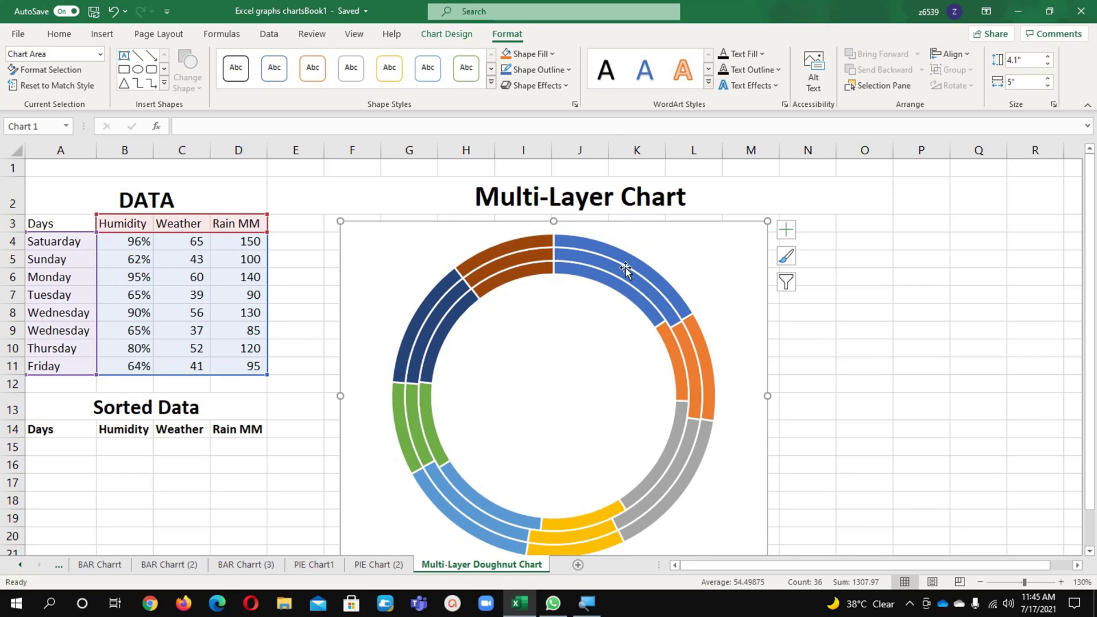
{"action": "left_click", "coordinate": [627, 289]}
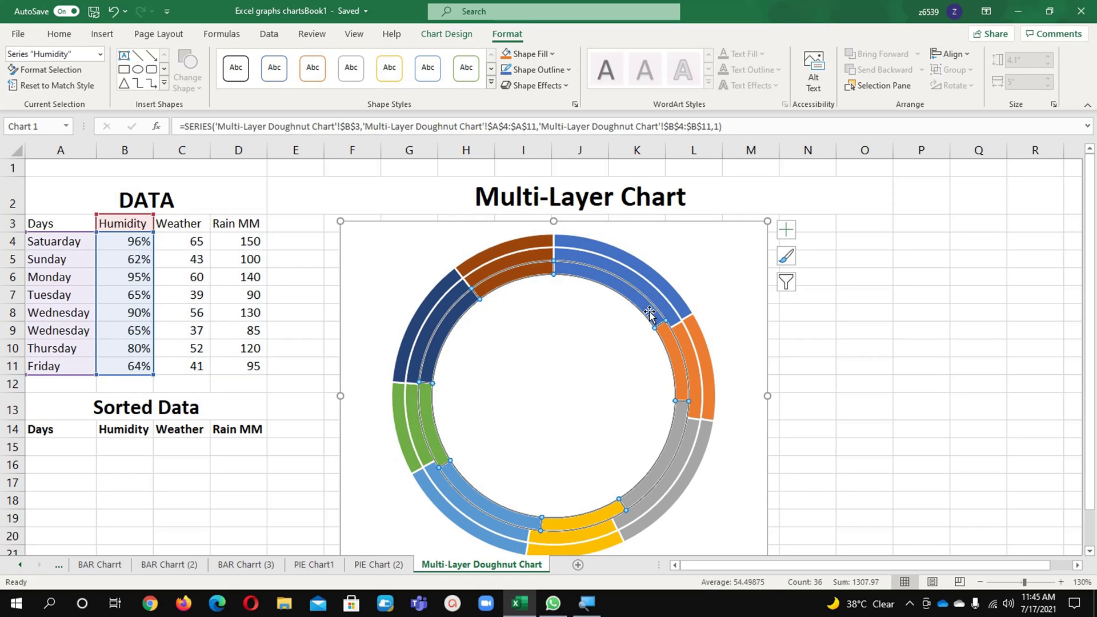
{"action": "right_click", "coordinate": [678, 355]}
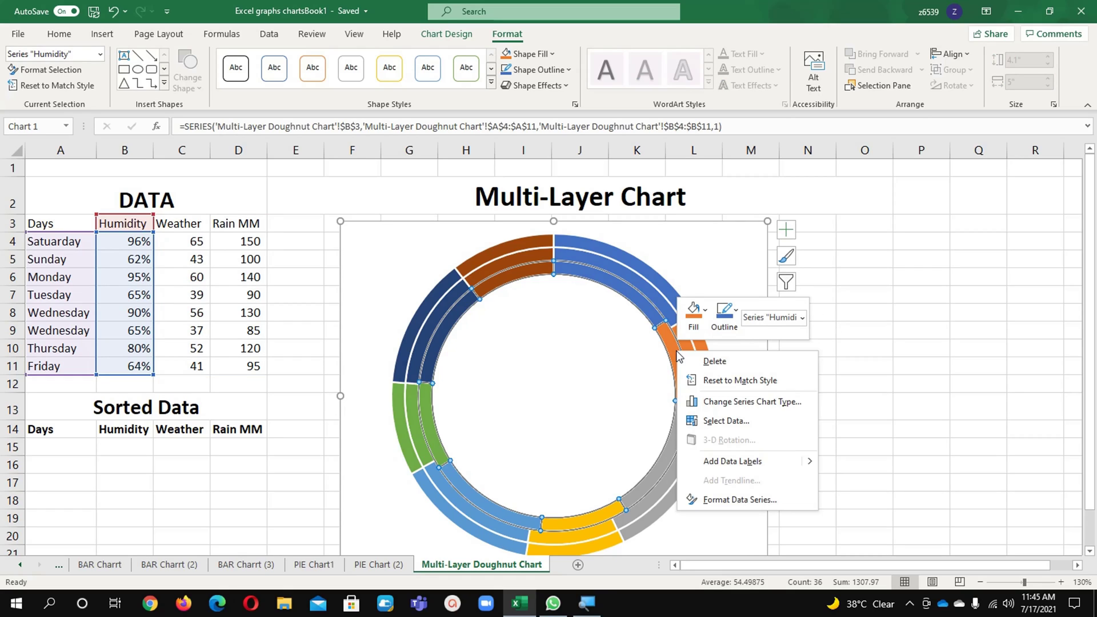
Step: In Format Data Series, reduce Doughnut Hole Size from 75% to 24%
{"action": "left_click", "coordinate": [702, 503]}
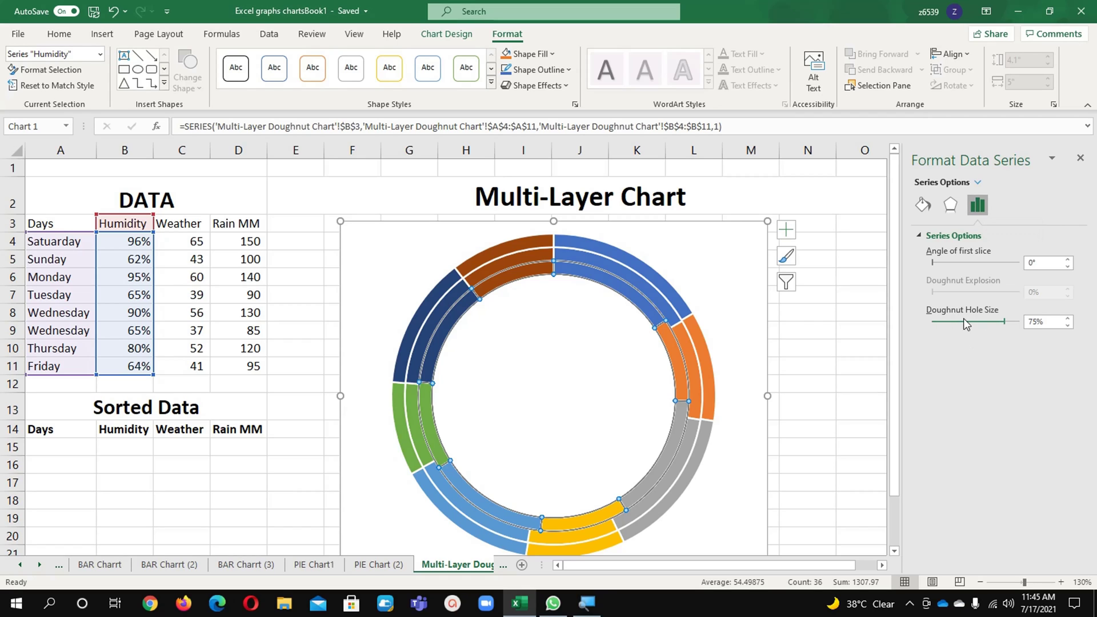
{"action": "left_click_drag", "start_coordinate": [1067, 326], "coordinate": [1068, 326]}
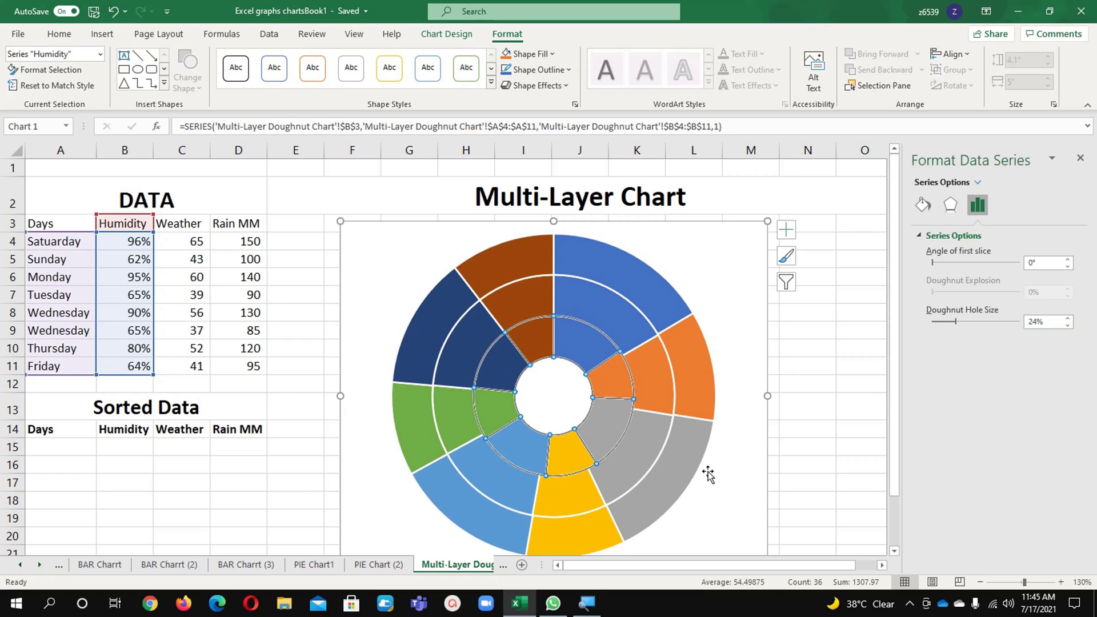
{"action": "left_click", "coordinate": [653, 443]}
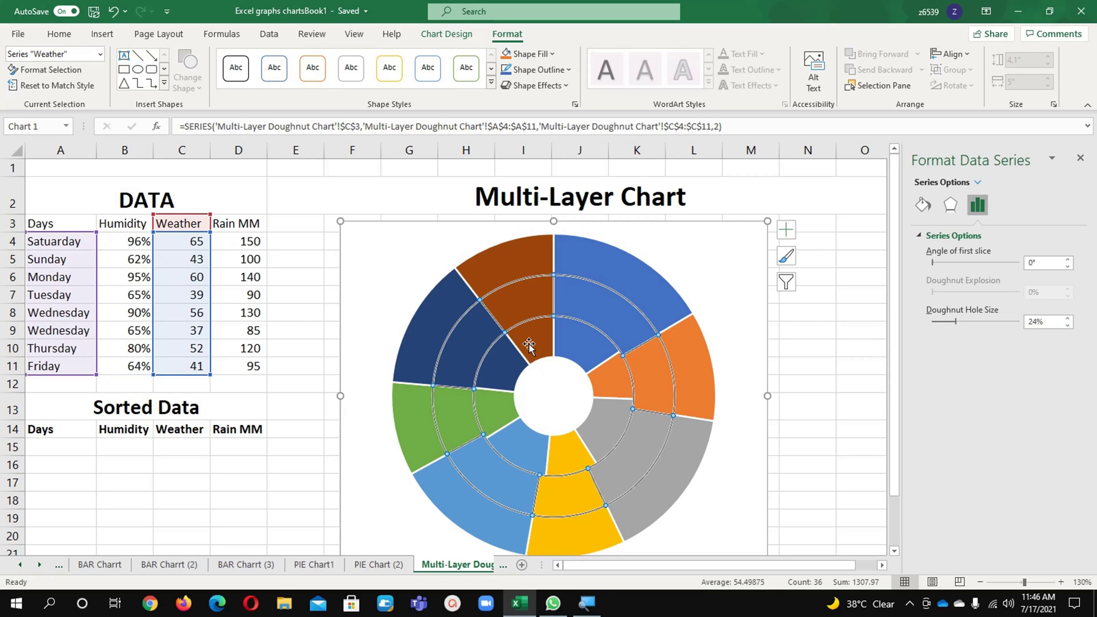
Step: Select the outer Rain MM ring and right-click it to add data labels
{"action": "left_click", "coordinate": [539, 364]}
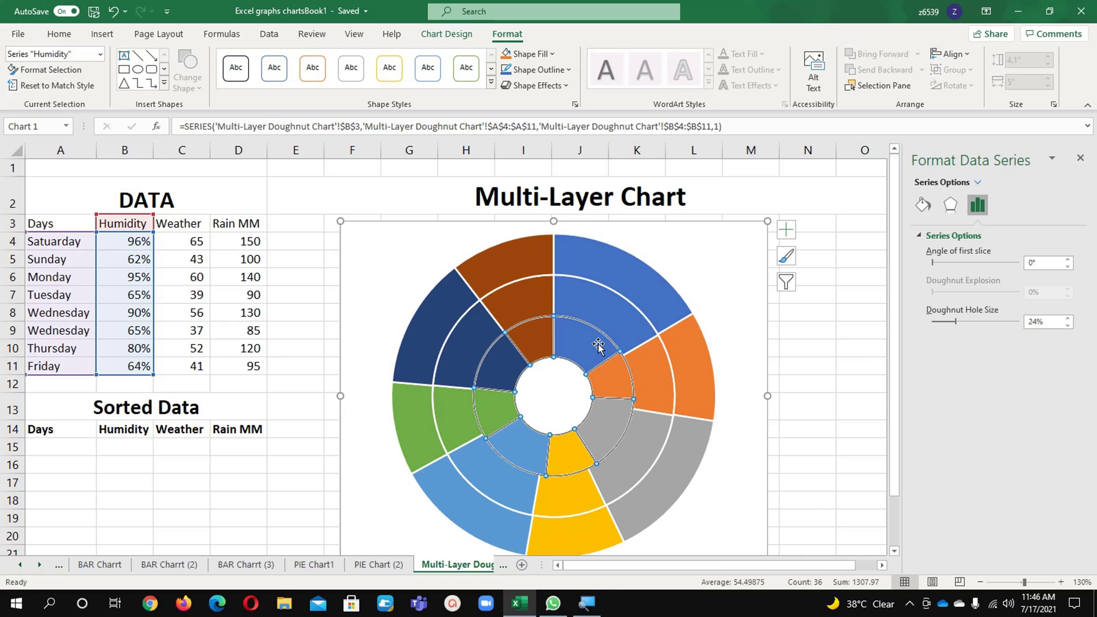
{"action": "mouse_move", "coordinate": [590, 347]}
{"action": "left_click", "coordinate": [536, 331]}
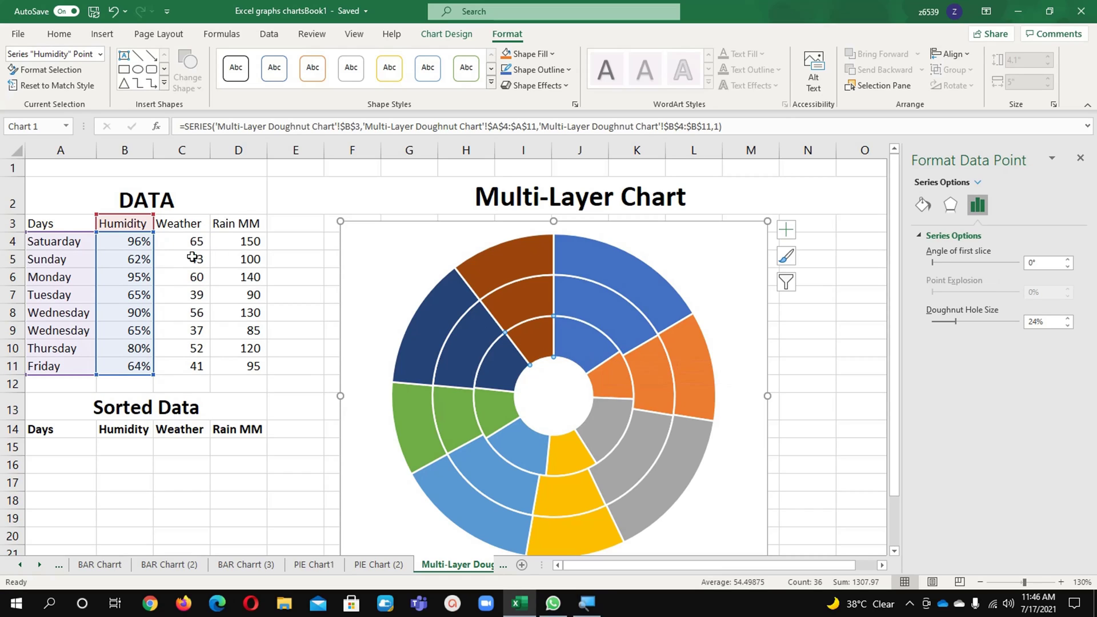
{"action": "left_click", "coordinate": [585, 350]}
{"action": "left_click", "coordinate": [622, 338]}
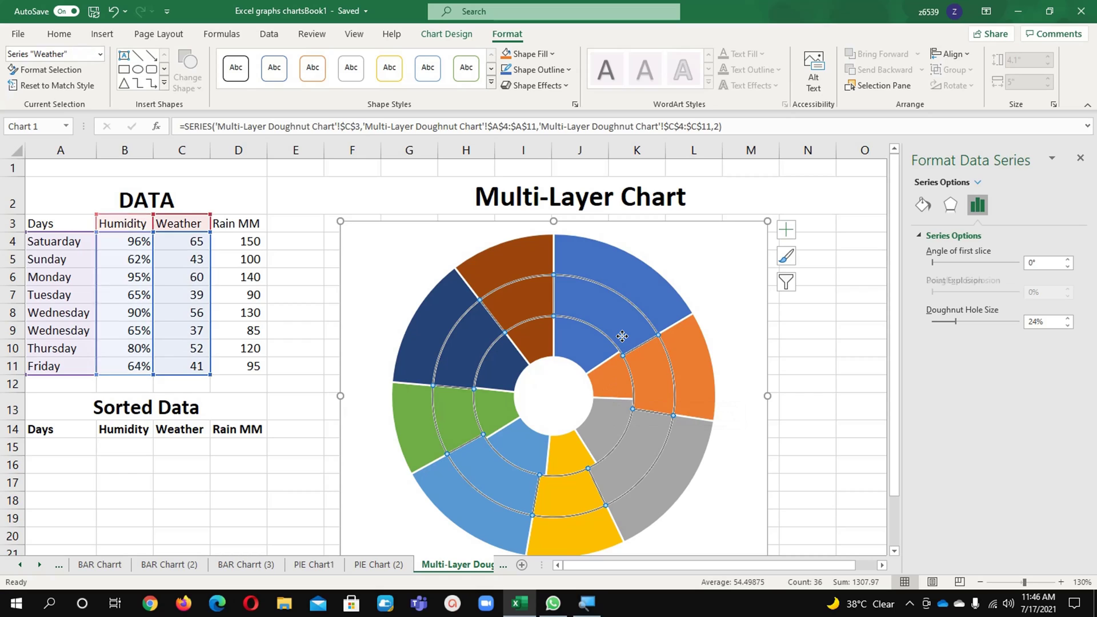
{"action": "left_click", "coordinate": [636, 290]}
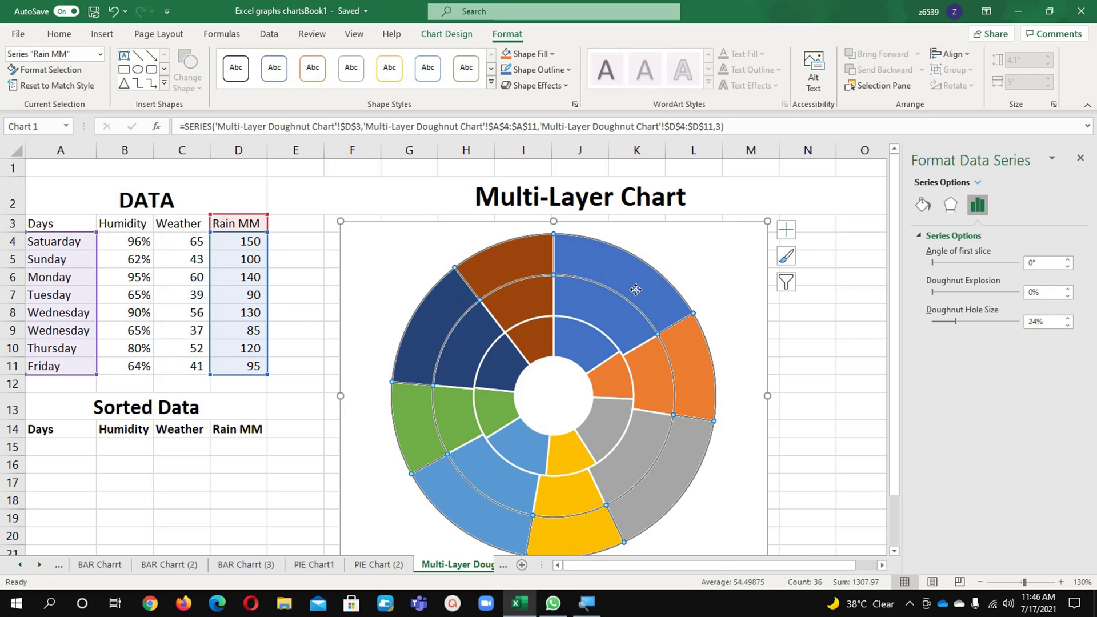
{"action": "right_click", "coordinate": [626, 272]}
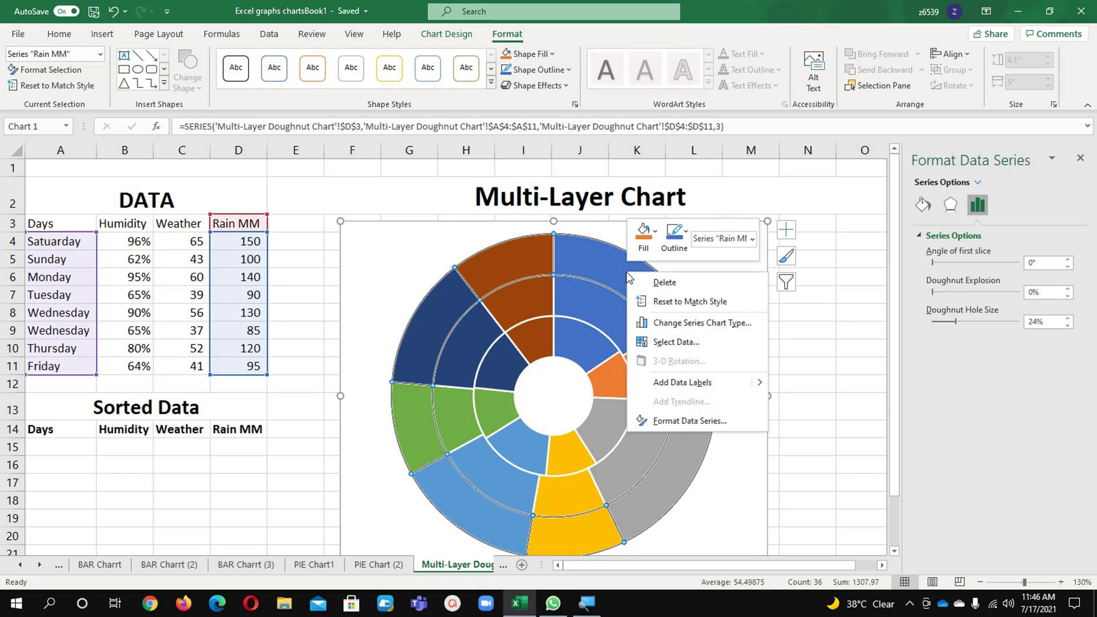
Step: Add data labels to the Rain MM, Weather and Humidity rings
{"action": "left_click", "coordinate": [682, 382]}
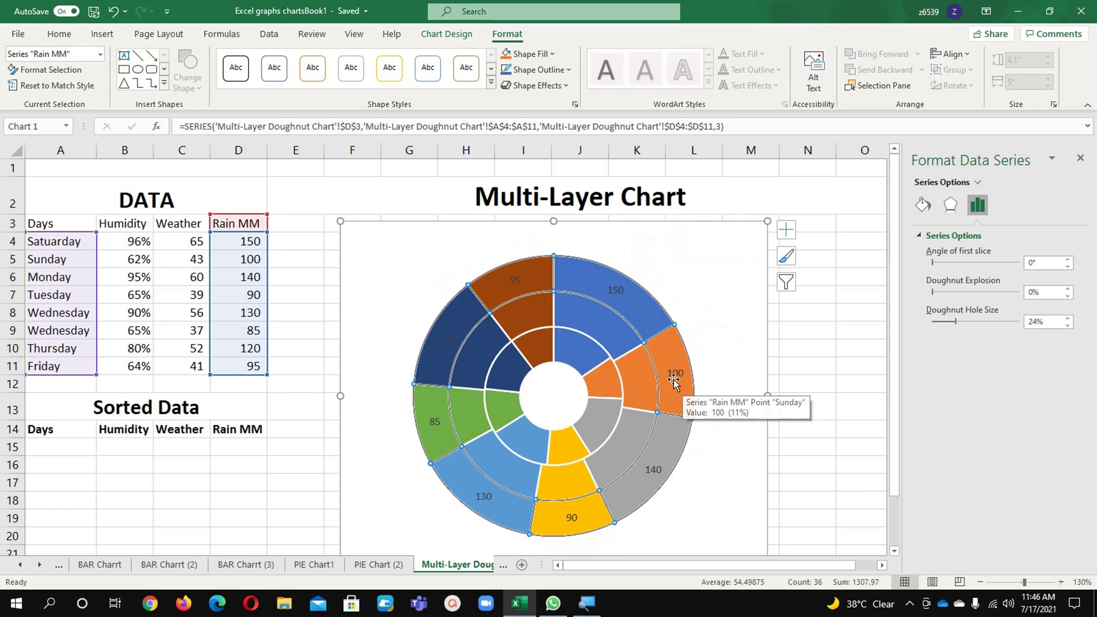
{"action": "right_click", "coordinate": [597, 331]}
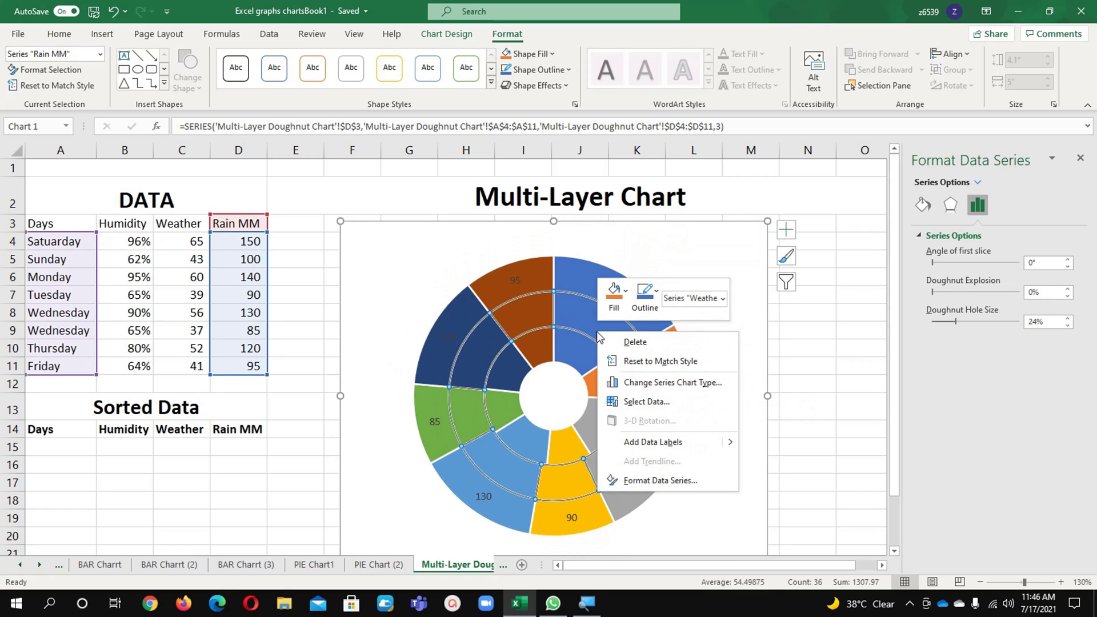
{"action": "left_click", "coordinate": [646, 441]}
{"action": "right_click", "coordinate": [583, 357]}
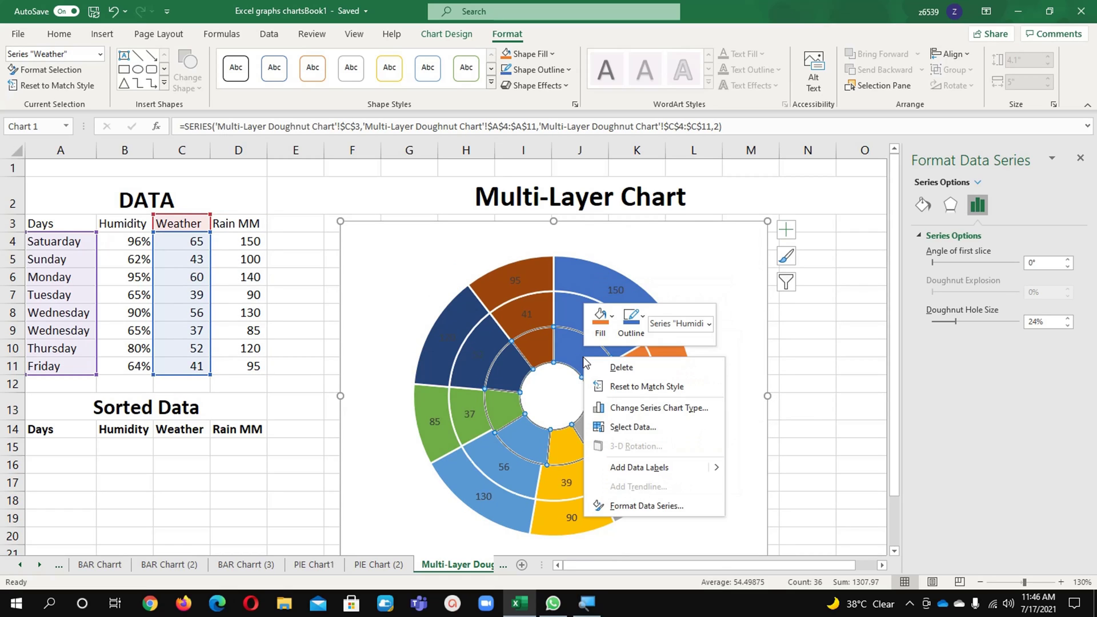
{"action": "left_click", "coordinate": [623, 466]}
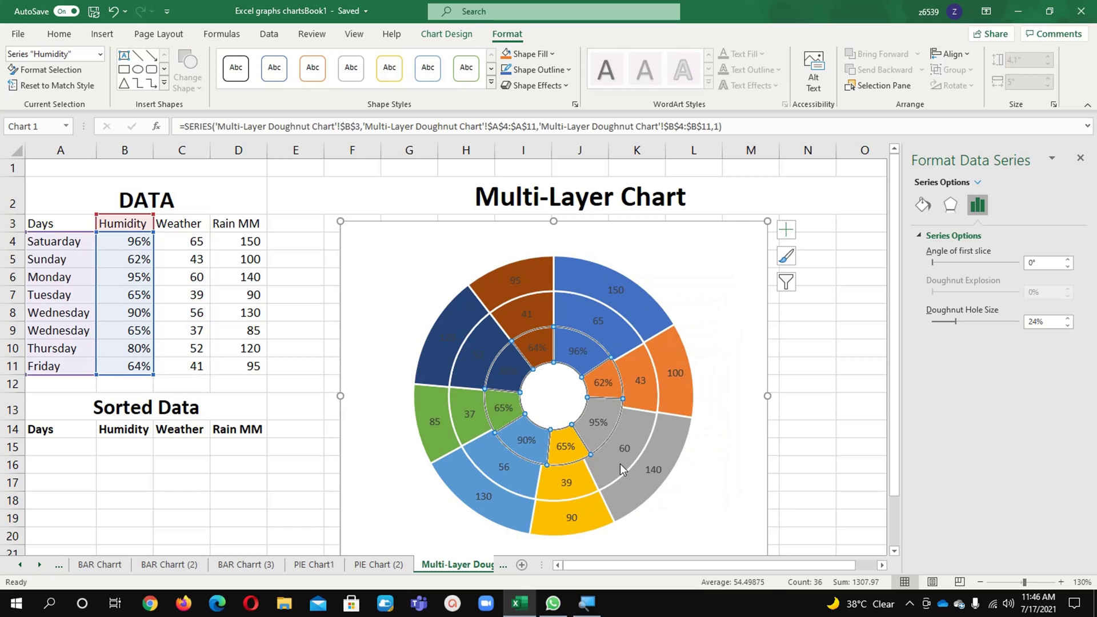
Step: Set the font color of each ring's data labels to white
{"action": "left_click", "coordinate": [580, 352]}
{"action": "left_click", "coordinate": [60, 34]}
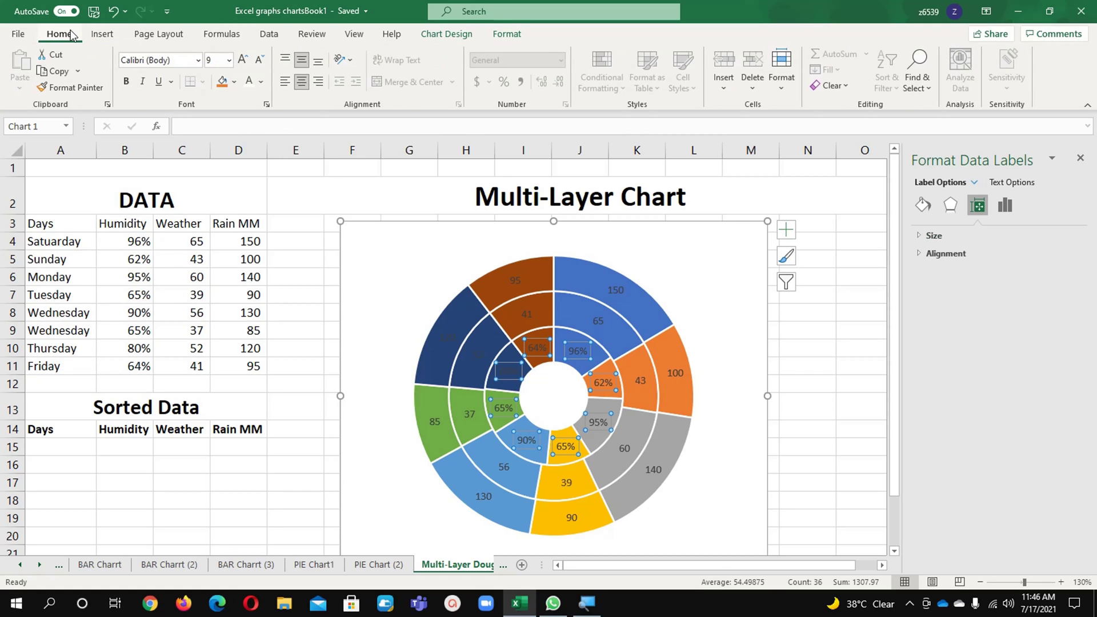
{"action": "left_click", "coordinate": [250, 83]}
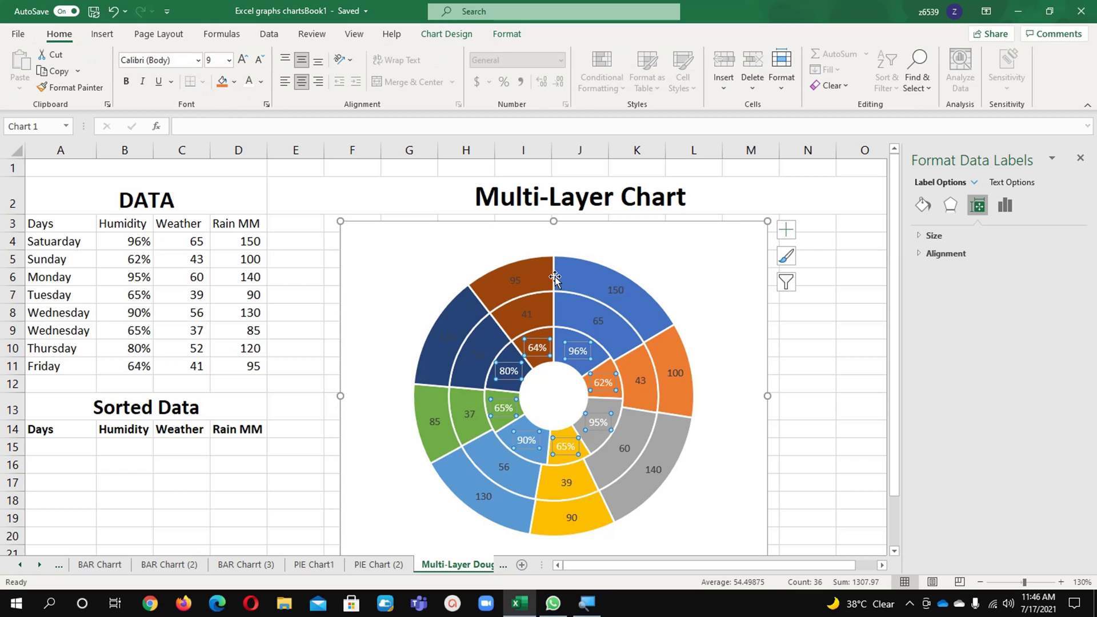
{"action": "left_click", "coordinate": [596, 324]}
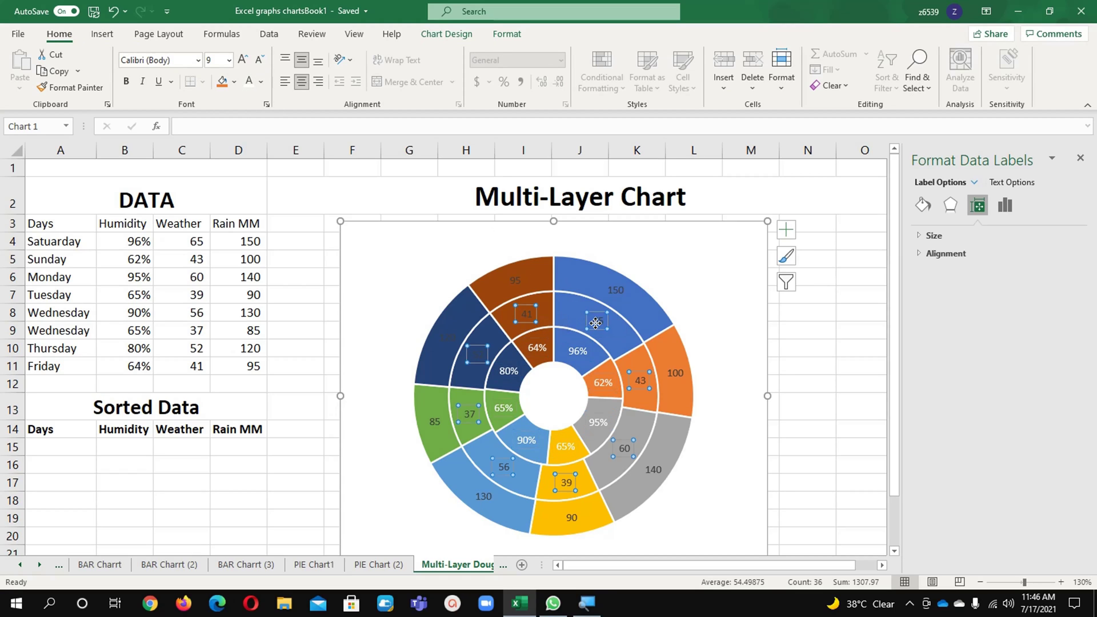
{"action": "left_click", "coordinate": [250, 83]}
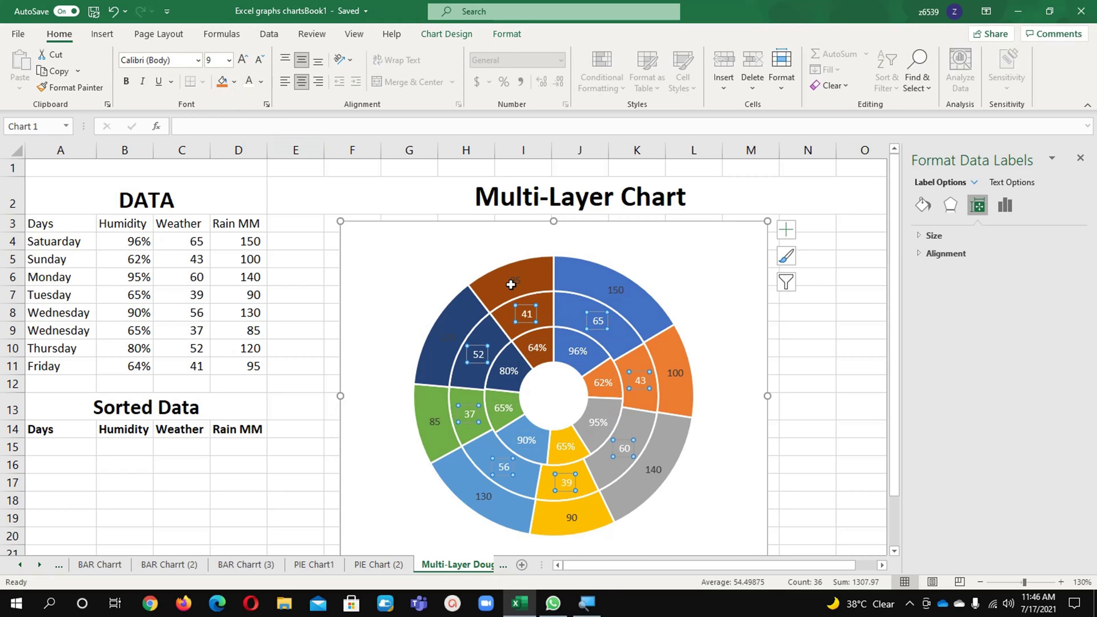
{"action": "left_click", "coordinate": [615, 290]}
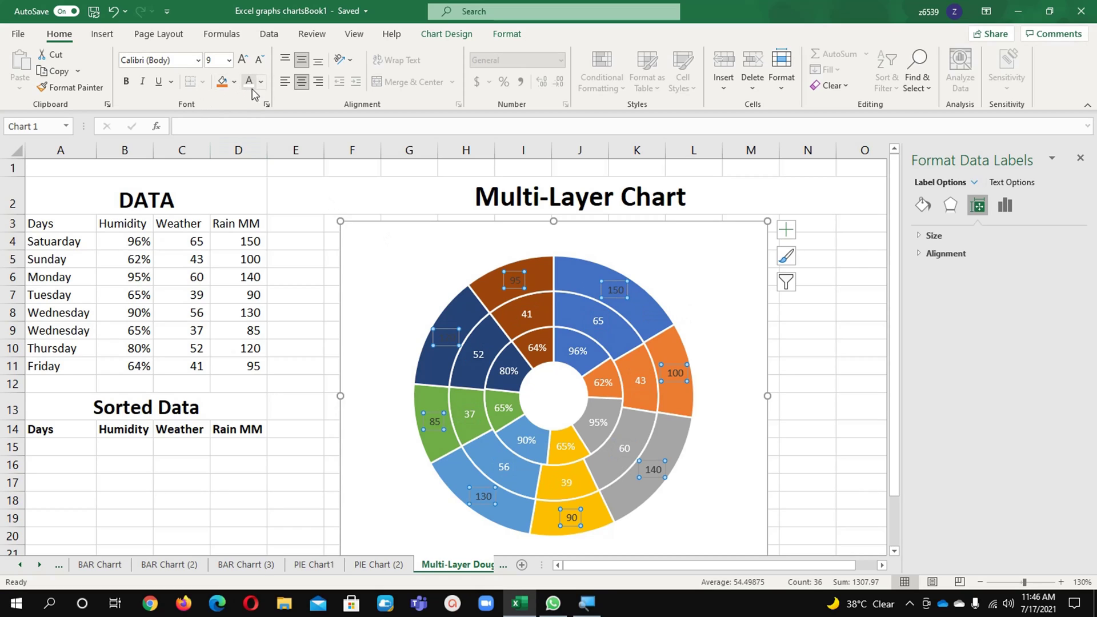
{"action": "left_click", "coordinate": [729, 458]}
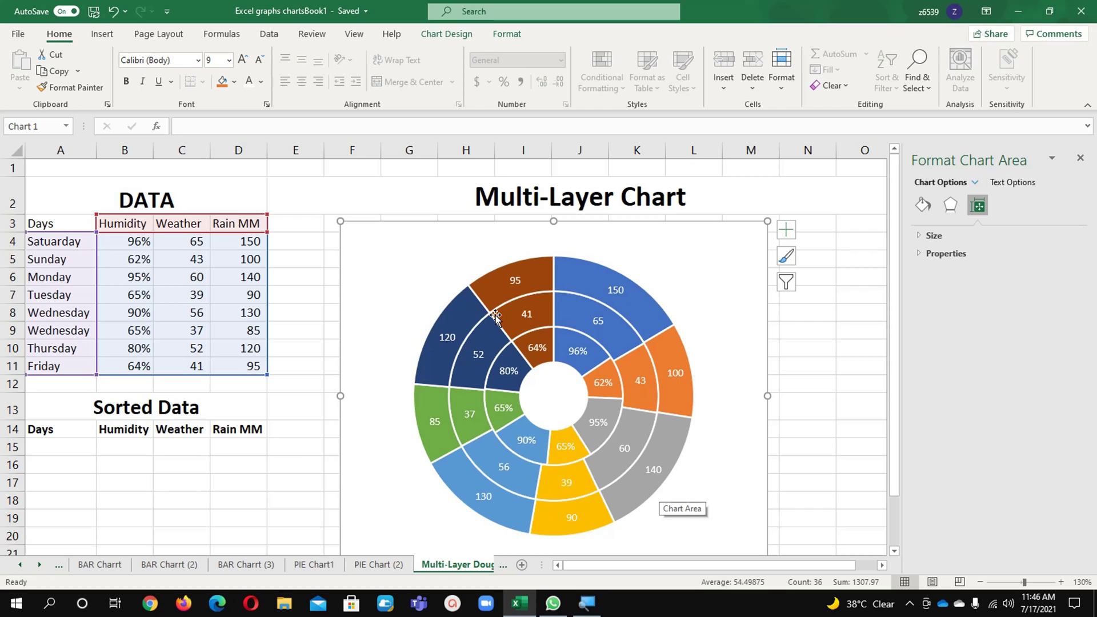
Step: Enter =SORT(A4:D11,4,-1) in A15 to list days by Rain MM, highest first
{"action": "left_click", "coordinate": [72, 445]}
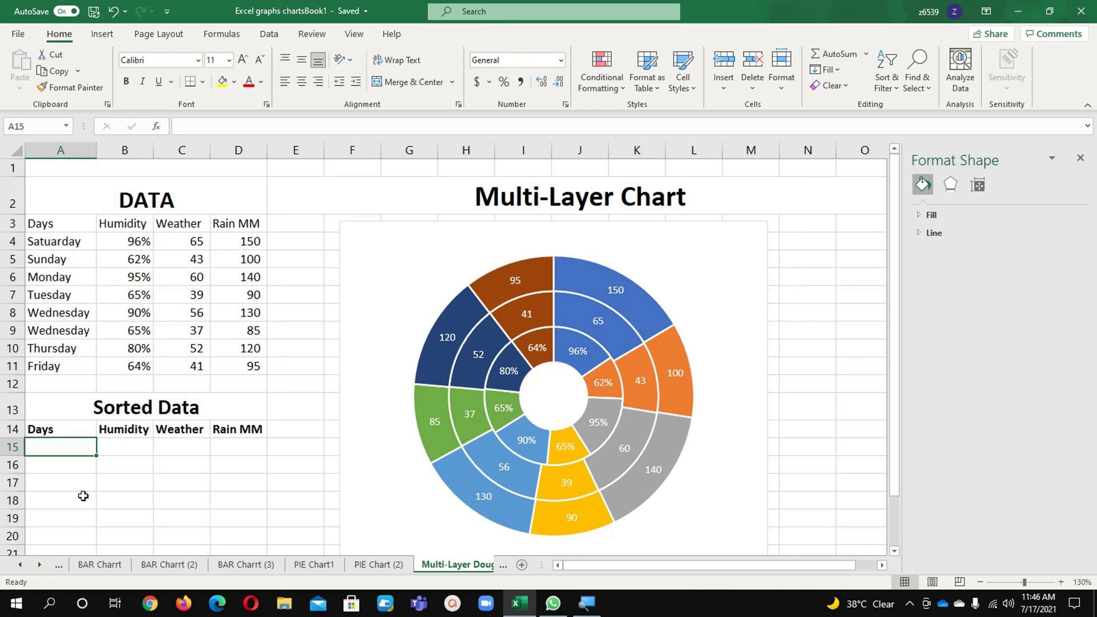
{"action": "type", "text": "=sor"}
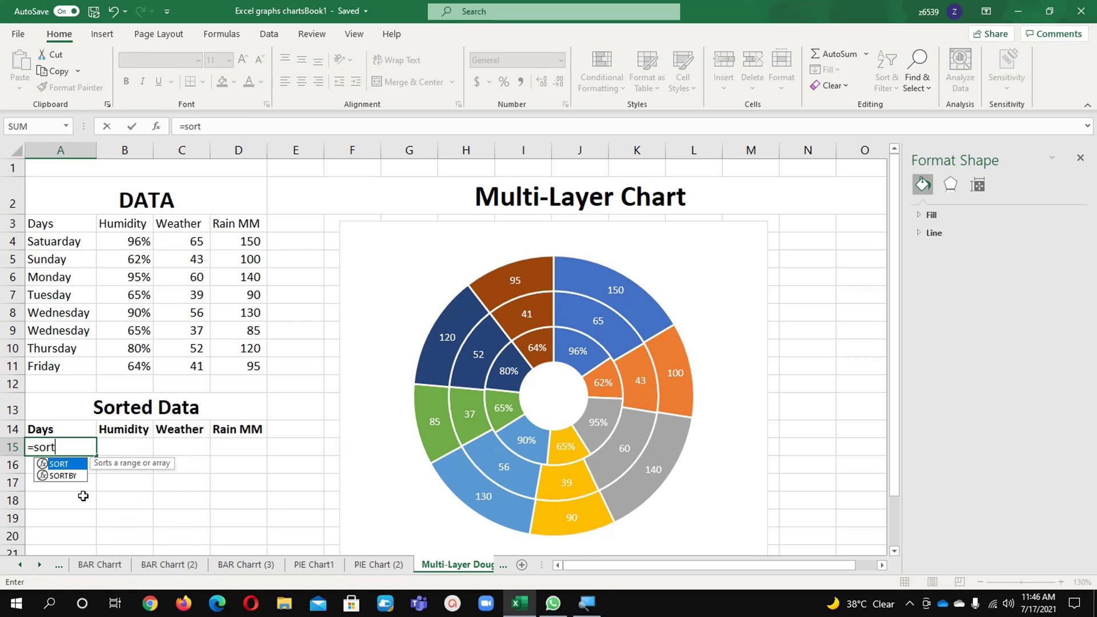
{"action": "type", "text": "t"}
{"action": "key", "text": "Tab"}
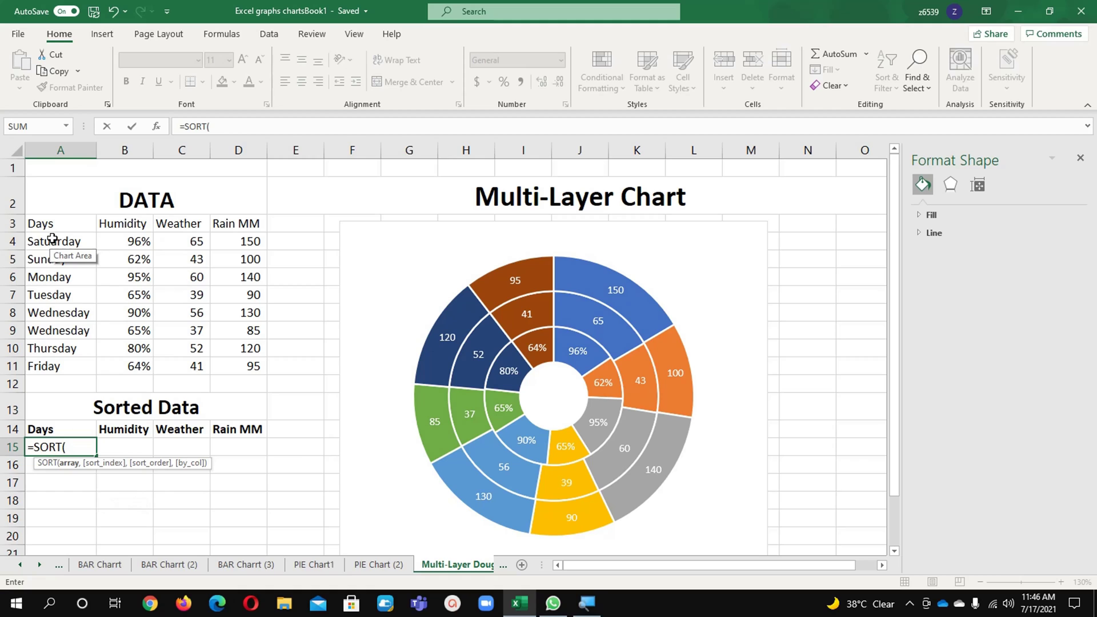
{"action": "left_click_drag", "start_coordinate": [52, 239], "coordinate": [224, 367]}
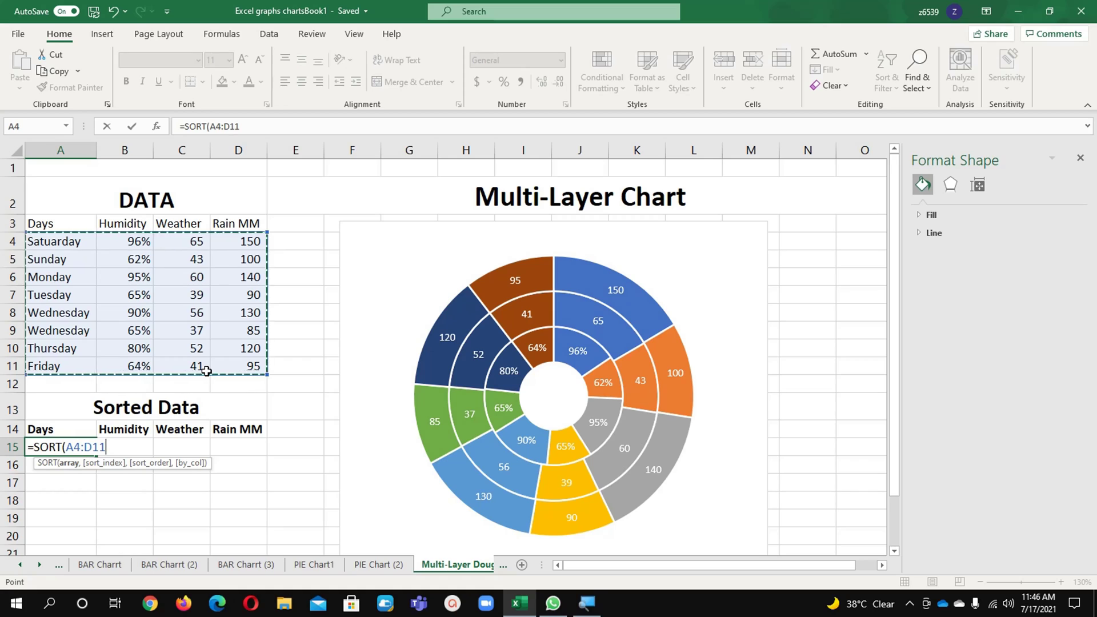
{"action": "type", "text": ","}
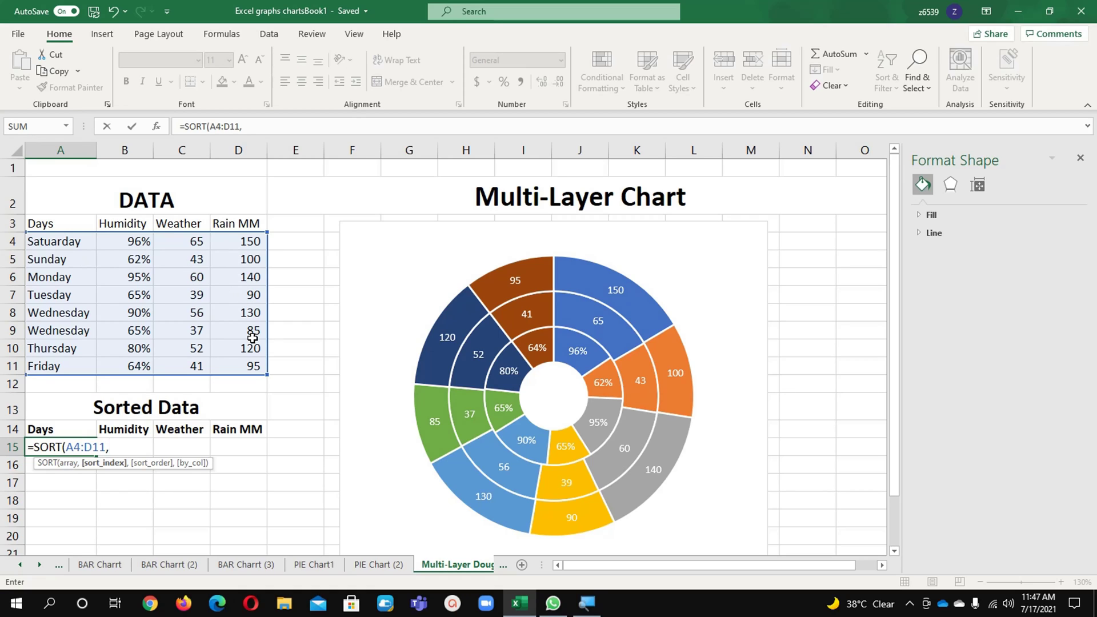
{"action": "type", "text": ","}
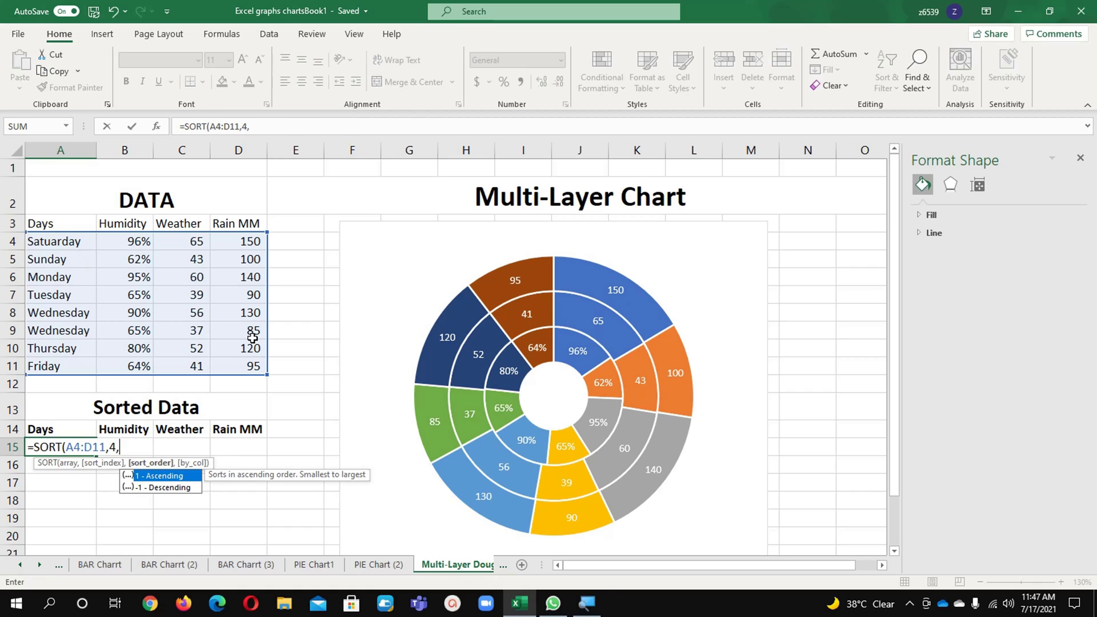
{"action": "double_click", "coordinate": [179, 489]}
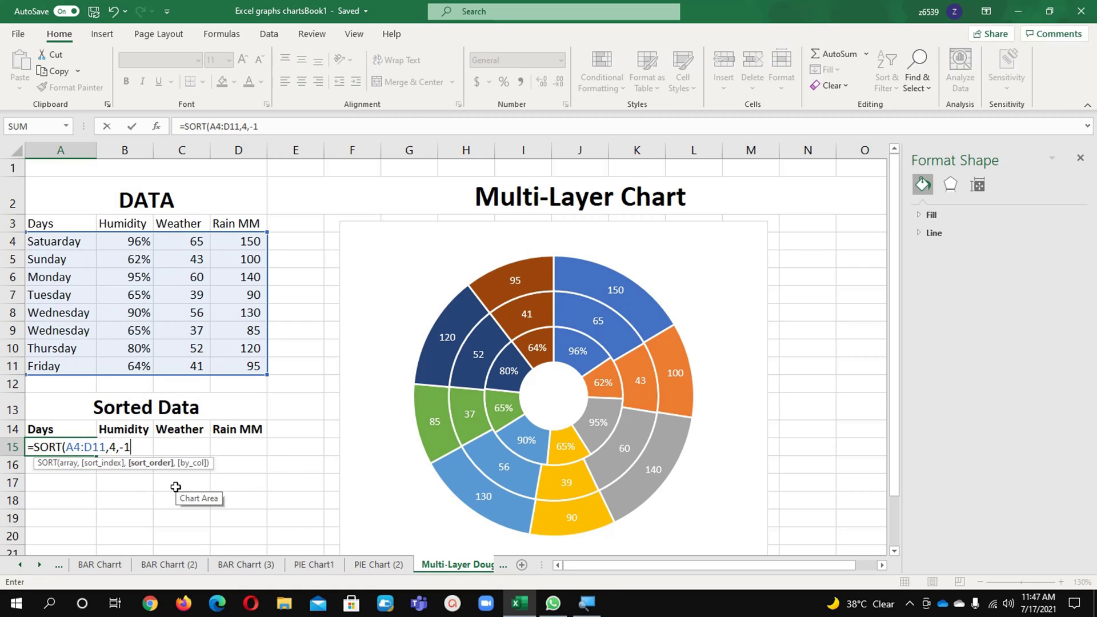
{"action": "type", "text": ")"}
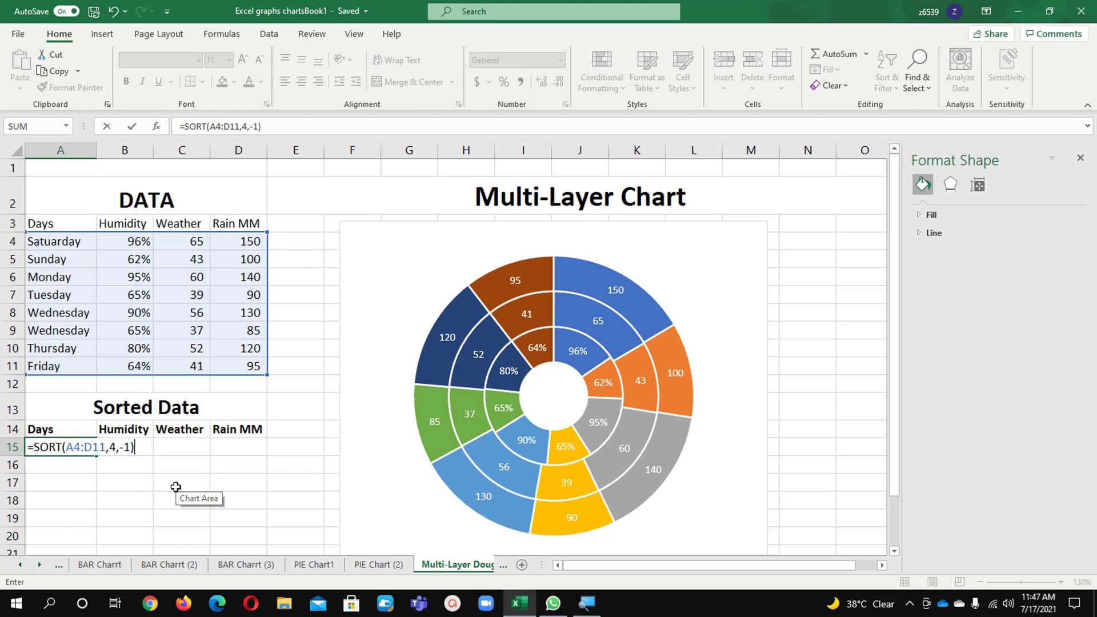
{"action": "key", "text": "Return"}
Step: Change the chart's data range in Select Data to the Sorted Data table A14:D22
{"action": "scroll", "coordinate": [176, 487], "scroll_direction": "down", "scroll_amount": 2}
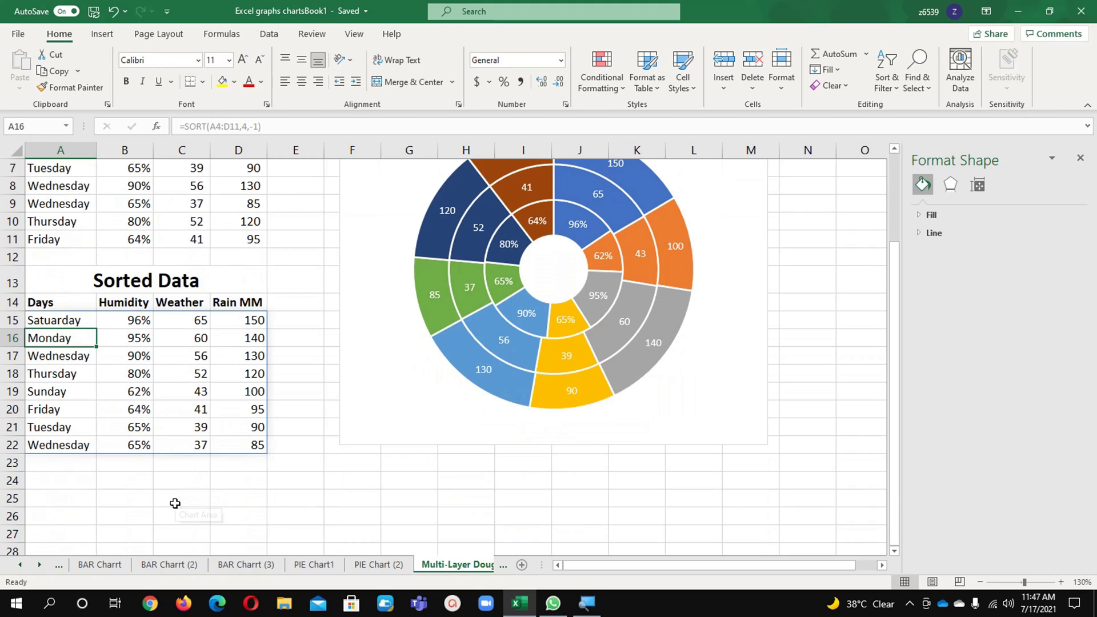
{"action": "scroll", "coordinate": [174, 503], "scroll_direction": "up", "scroll_amount": 1}
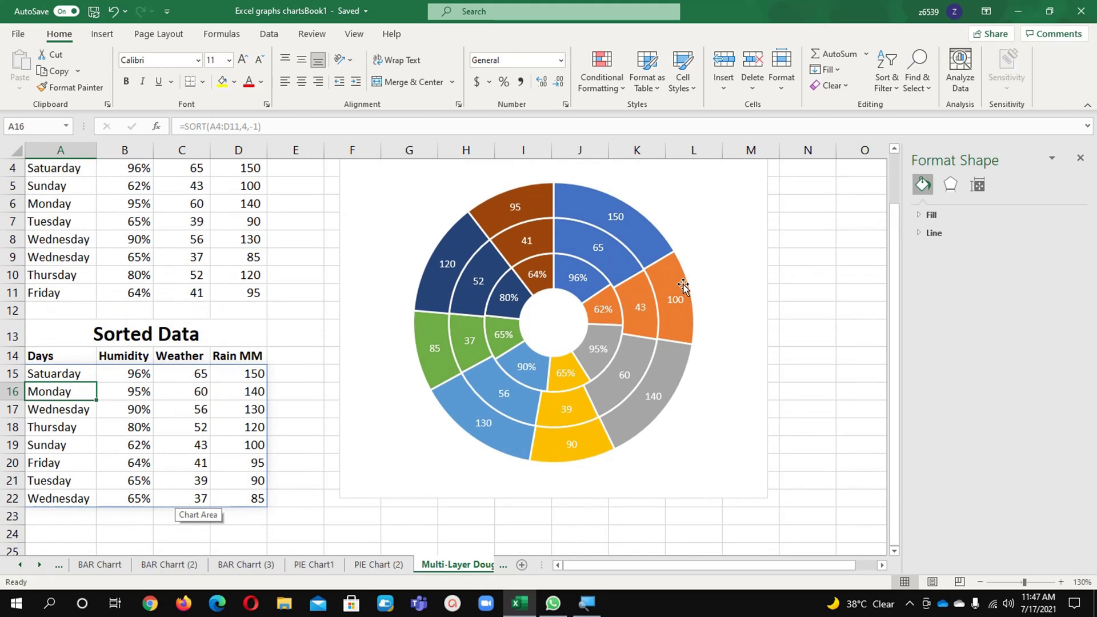
{"action": "scroll", "coordinate": [686, 294], "scroll_direction": "up", "scroll_amount": 1}
{"action": "left_click", "coordinate": [692, 317]}
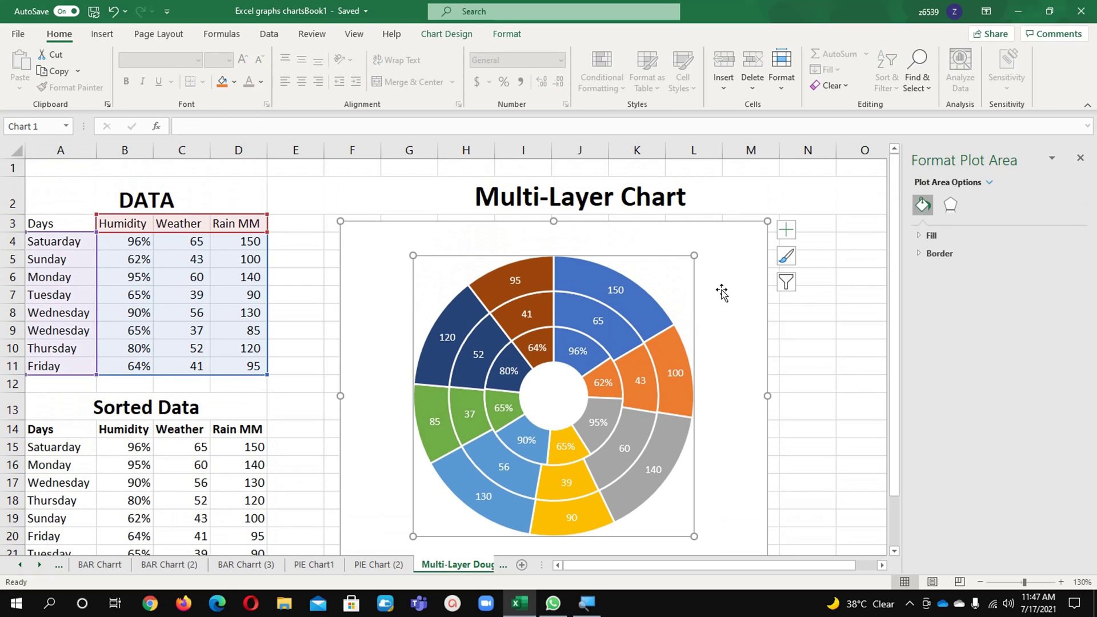
{"action": "left_click", "coordinate": [470, 34]}
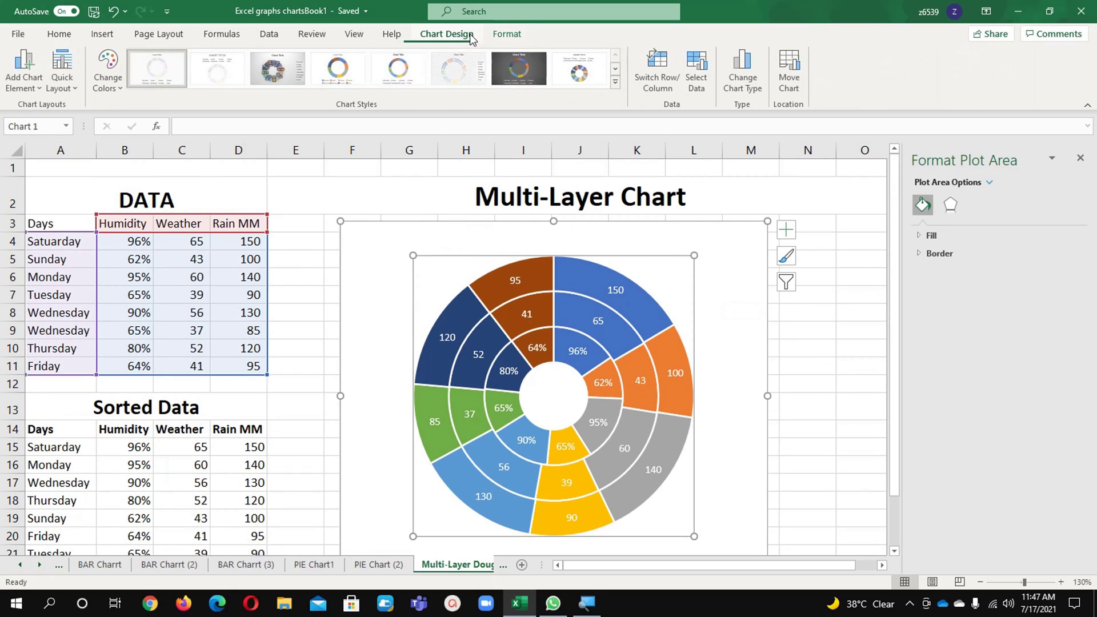
{"action": "left_click", "coordinate": [698, 70]}
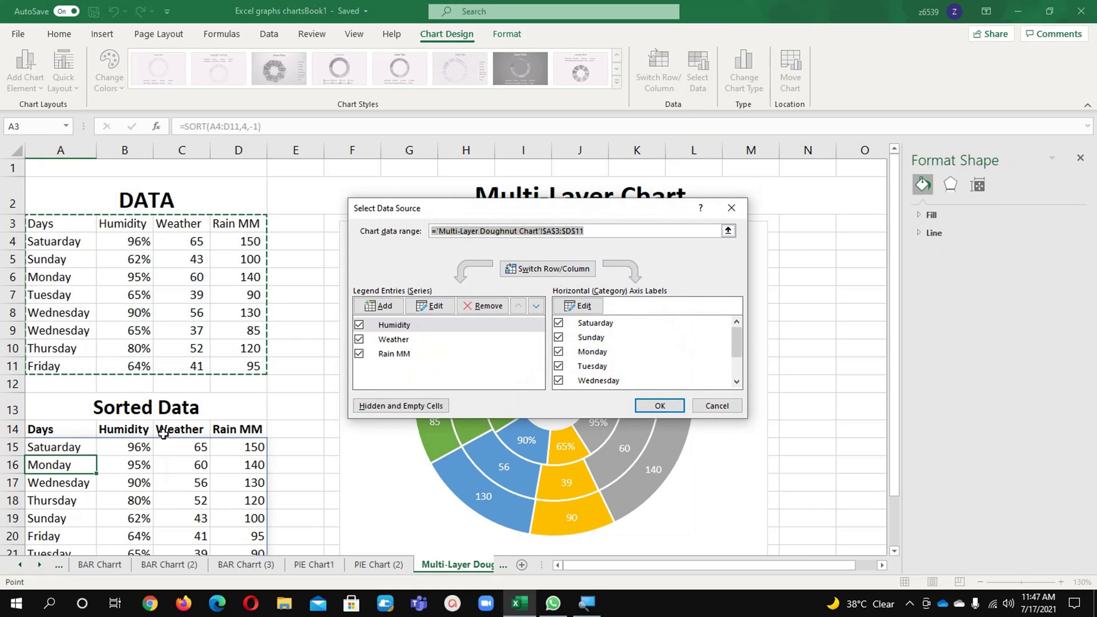
{"action": "scroll", "coordinate": [162, 434], "scroll_direction": "down", "scroll_amount": 1}
{"action": "left_click_drag", "start_coordinate": [80, 357], "coordinate": [235, 495]}
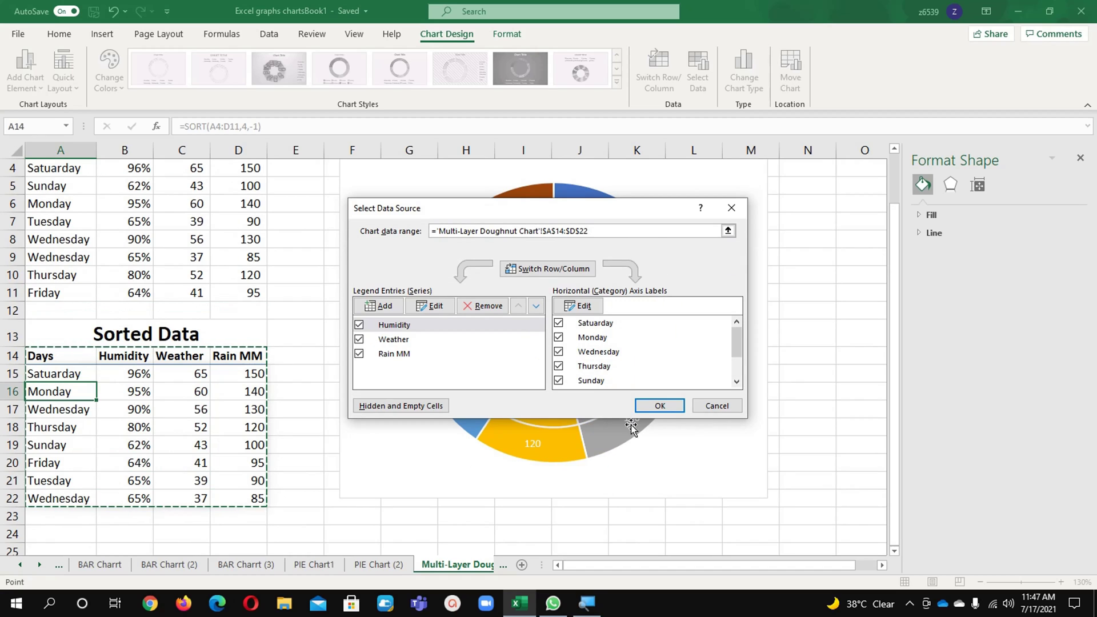
{"action": "left_click", "coordinate": [660, 405]}
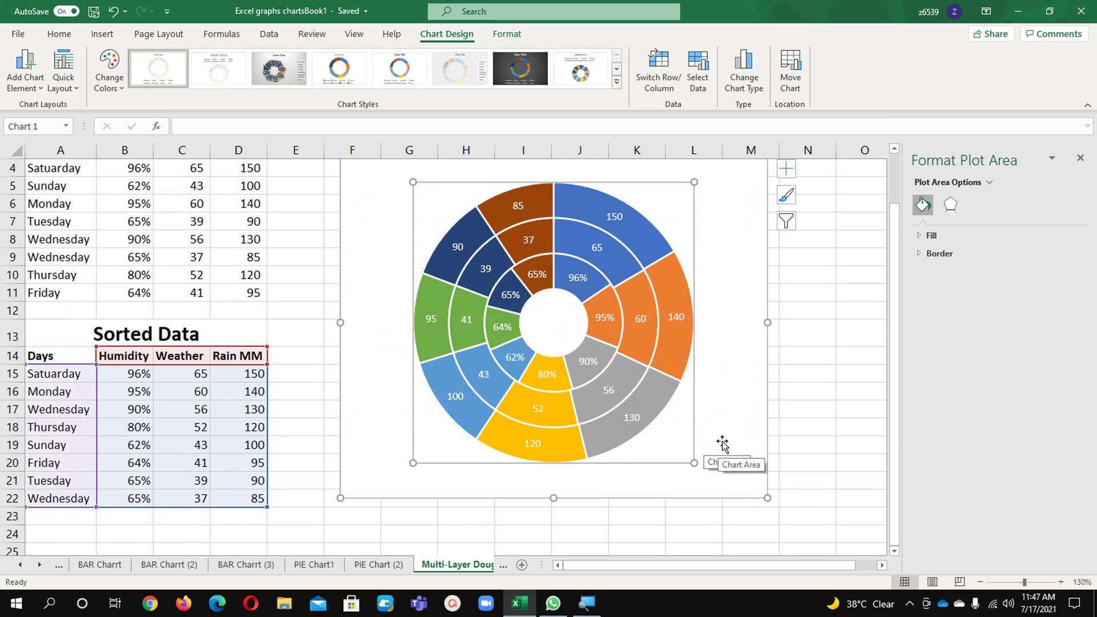
{"action": "scroll", "coordinate": [720, 452], "scroll_direction": "up", "scroll_amount": 1}
{"action": "scroll", "coordinate": [280, 382], "scroll_direction": "down", "scroll_amount": 2}
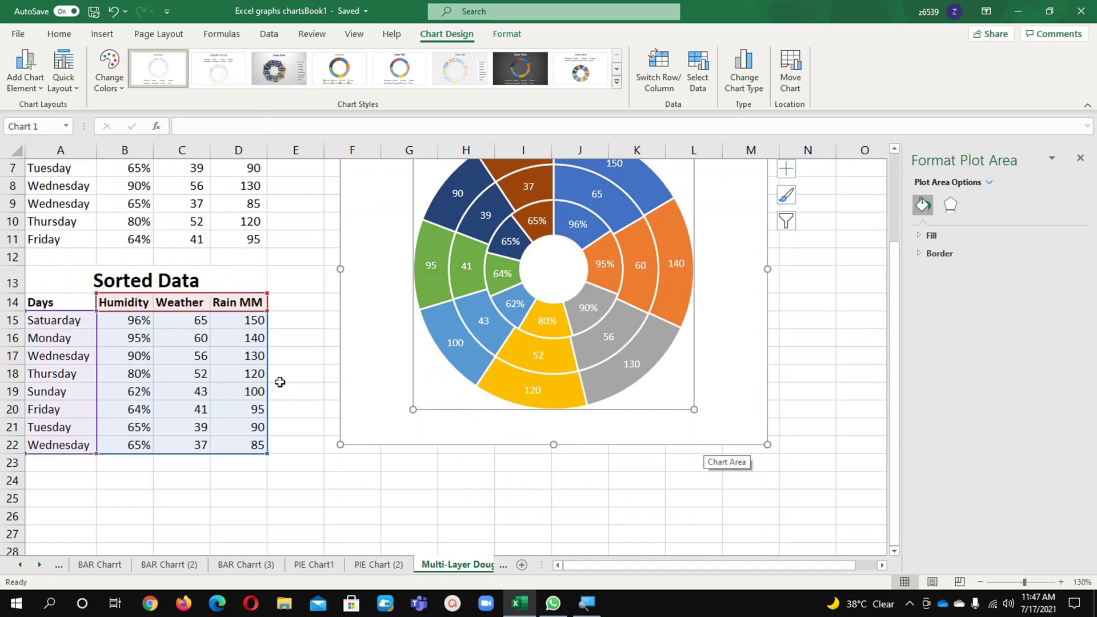
{"action": "scroll", "coordinate": [282, 360], "scroll_direction": "up", "scroll_amount": 1}
{"action": "left_click", "coordinate": [285, 310]}
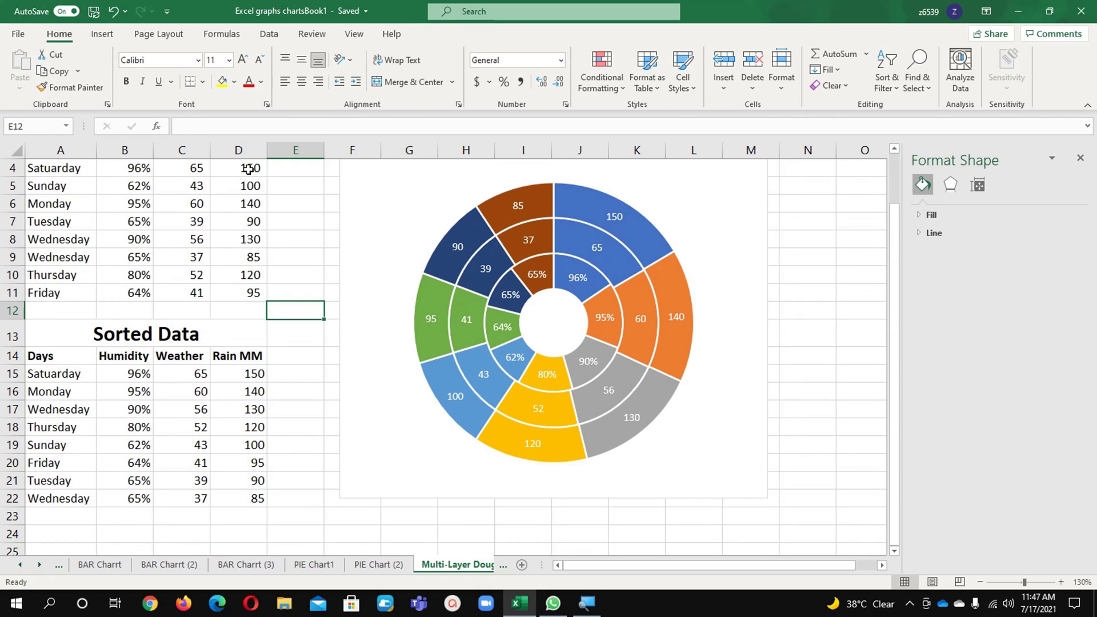
{"action": "left_click_drag", "start_coordinate": [248, 166], "coordinate": [241, 197]}
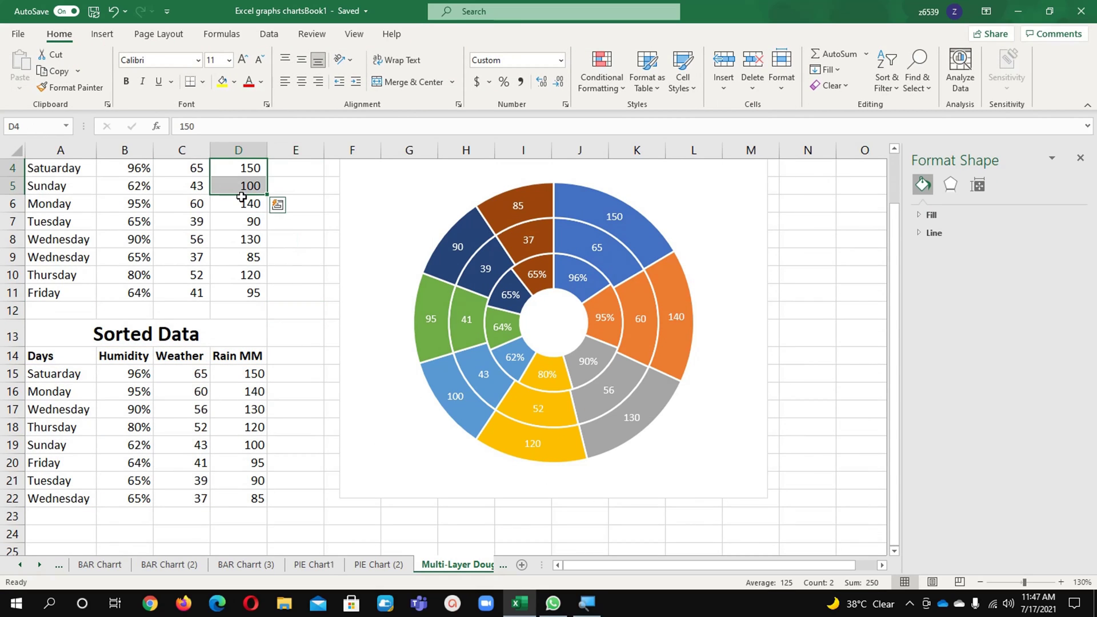
{"action": "left_click", "coordinate": [240, 207]}
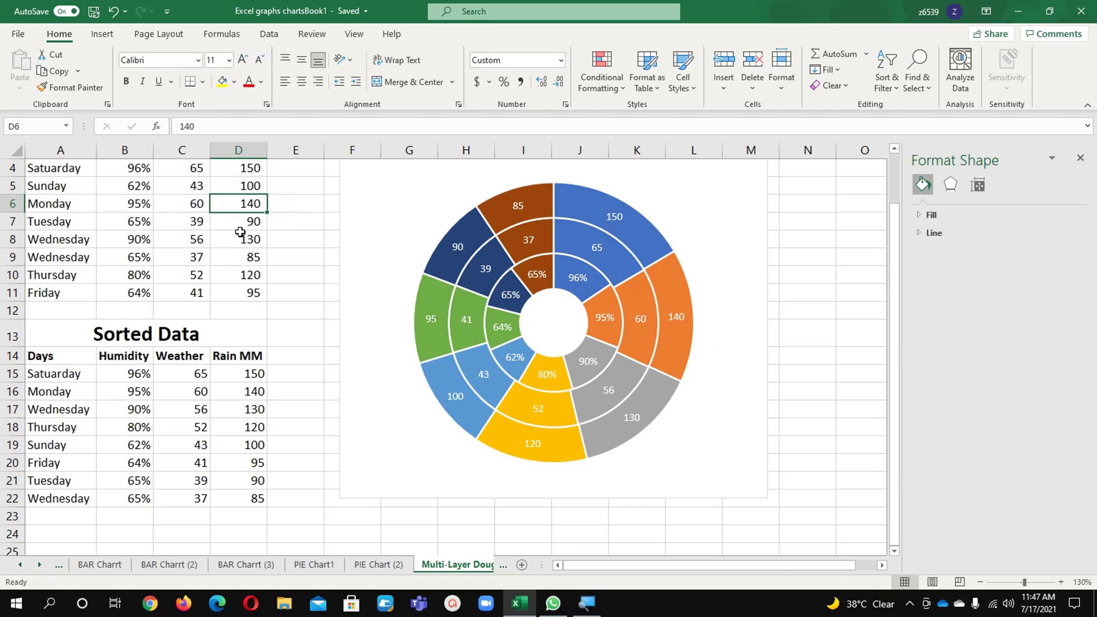
{"action": "left_click", "coordinate": [240, 225]}
{"action": "left_click", "coordinate": [238, 239]}
{"action": "left_click", "coordinate": [238, 259]}
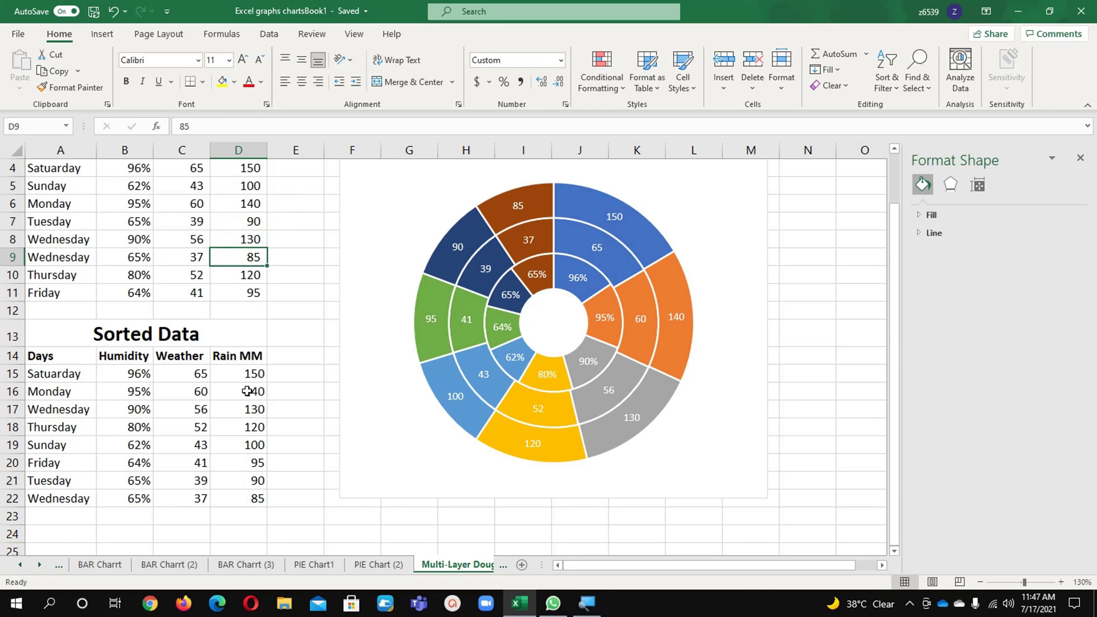
{"action": "left_click_drag", "start_coordinate": [242, 376], "coordinate": [254, 499]}
{"action": "left_click", "coordinate": [253, 291]}
{"action": "left_click", "coordinate": [250, 259]}
{"action": "type", "text": "9"}
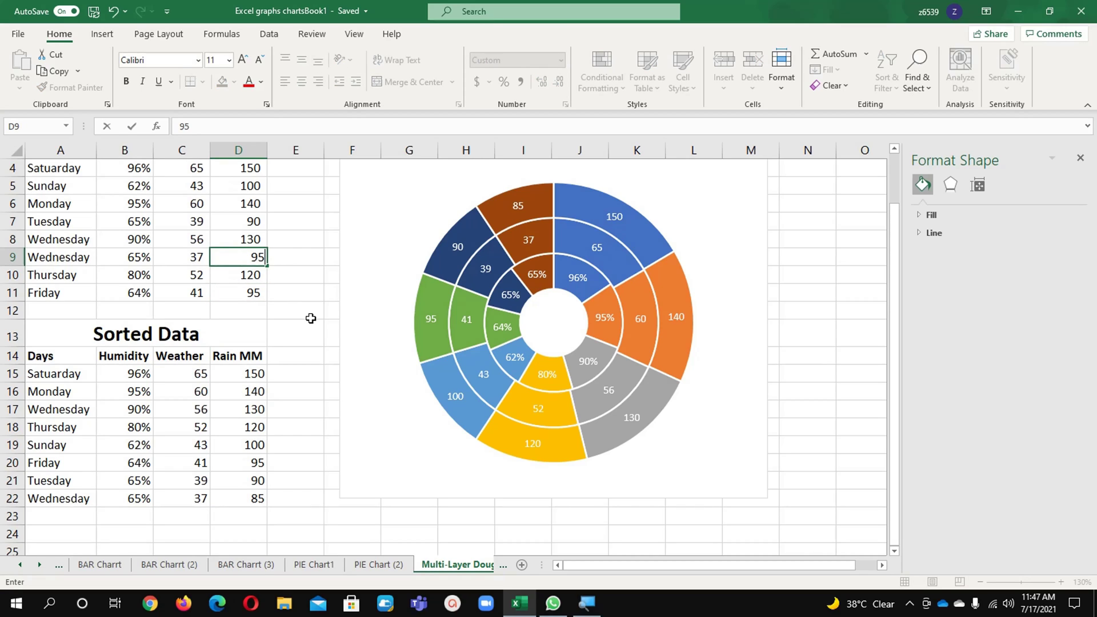
{"action": "type", "text": "5"}
{"action": "key", "text": "Return"}
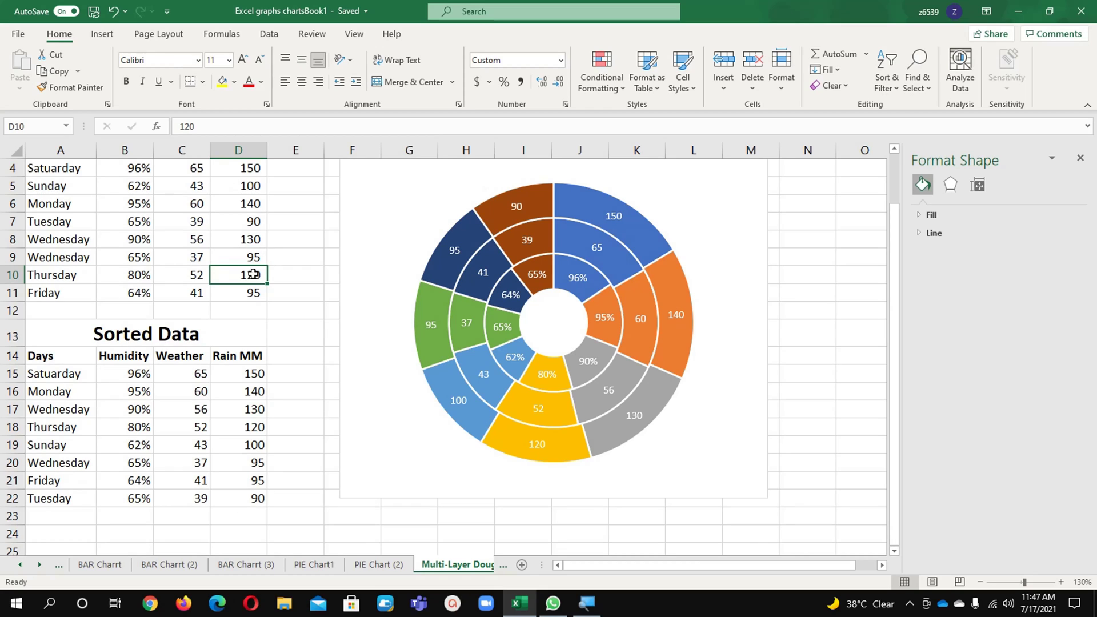
{"action": "left_click", "coordinate": [245, 255]}
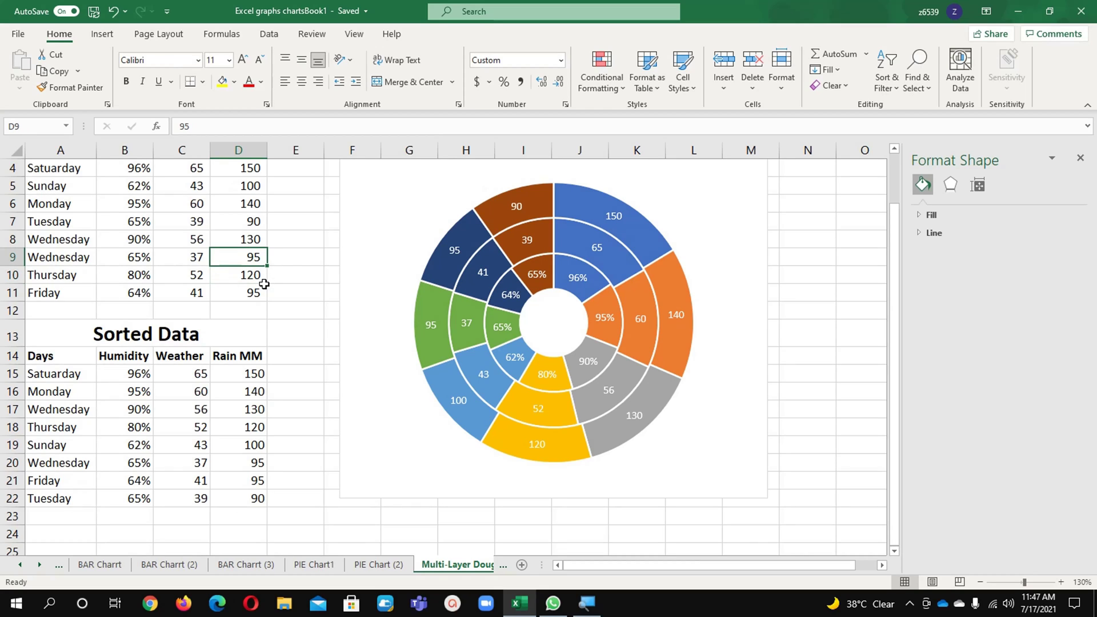
{"action": "type", "text": "85"}
{"action": "key", "text": "Return"}
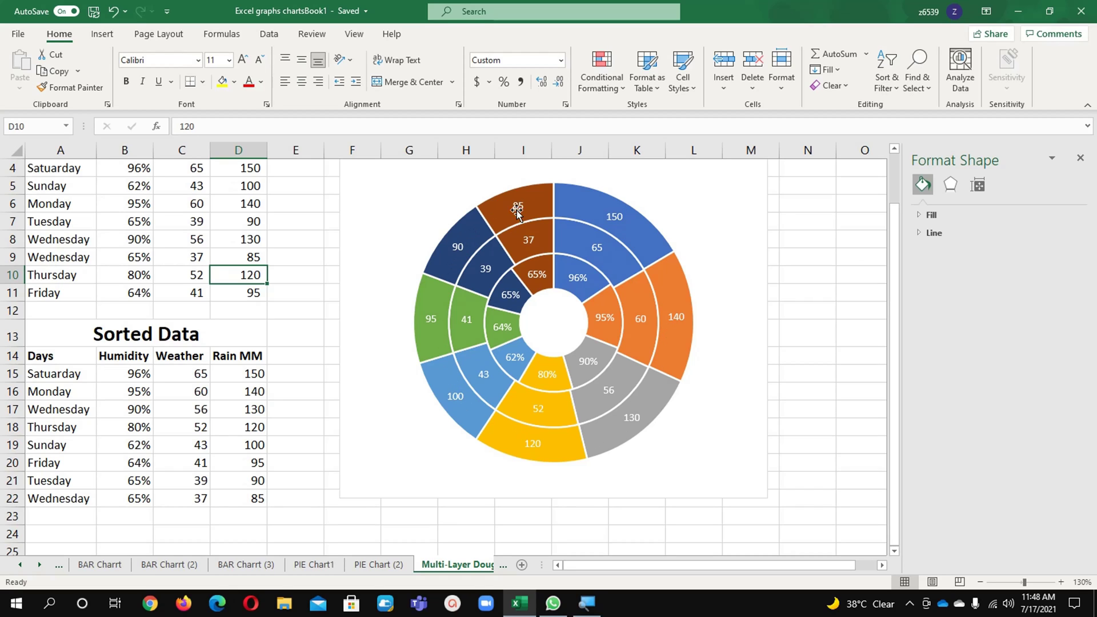
Step: Tick Chart Title and Legend in Chart Elements, then select the outer Rain MM ring
{"action": "scroll", "coordinate": [497, 448], "scroll_direction": "up", "scroll_amount": 1}
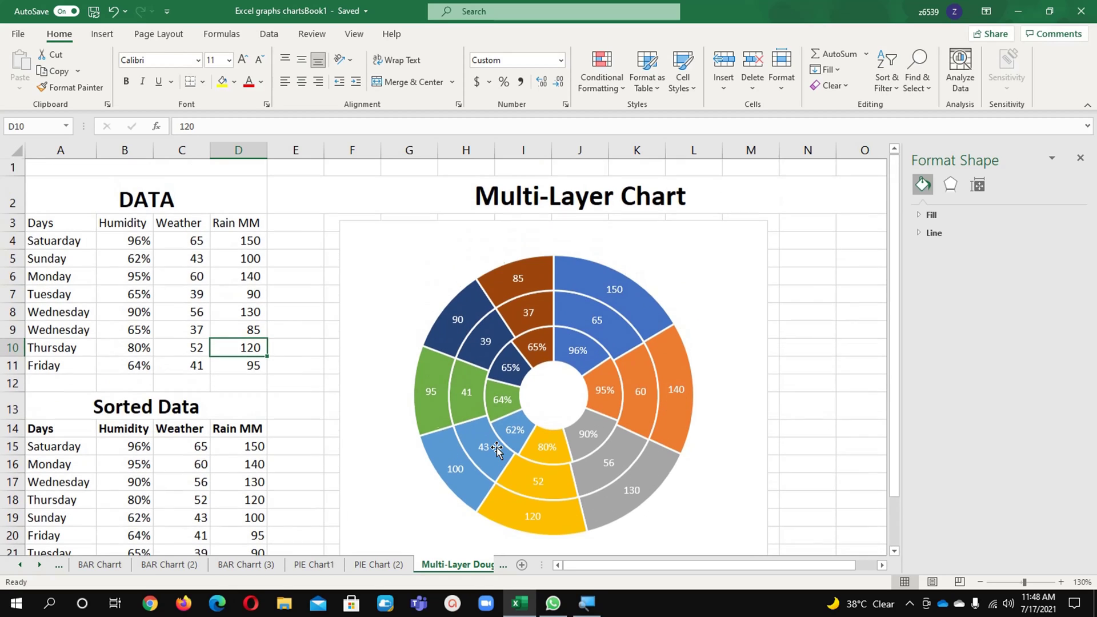
{"action": "left_click", "coordinate": [261, 315]}
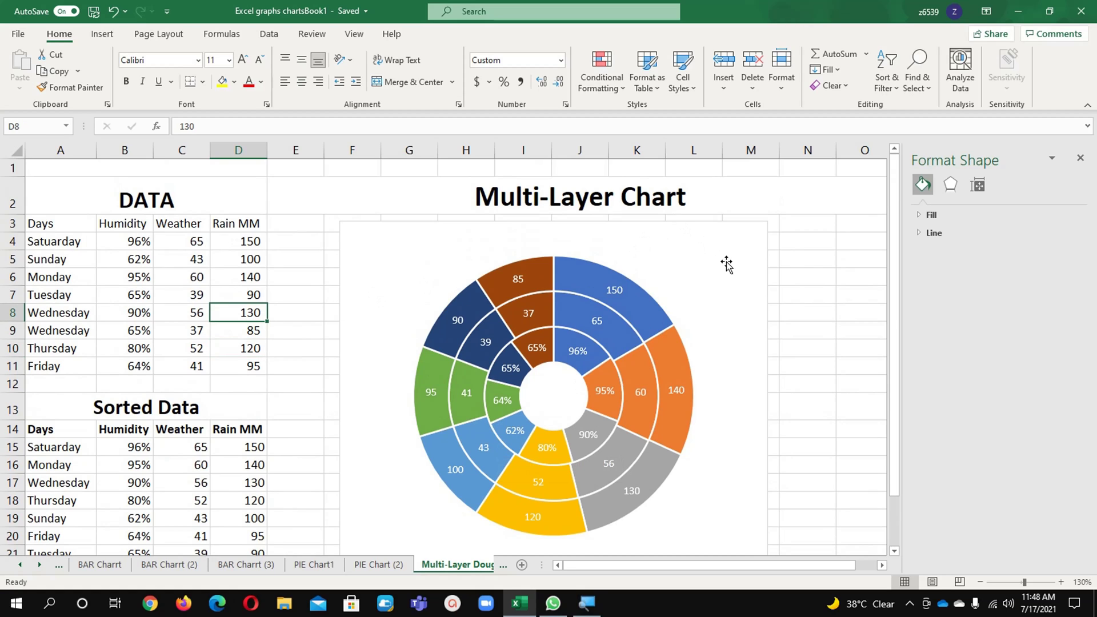
{"action": "left_click", "coordinate": [743, 276]}
{"action": "left_click", "coordinate": [785, 229]}
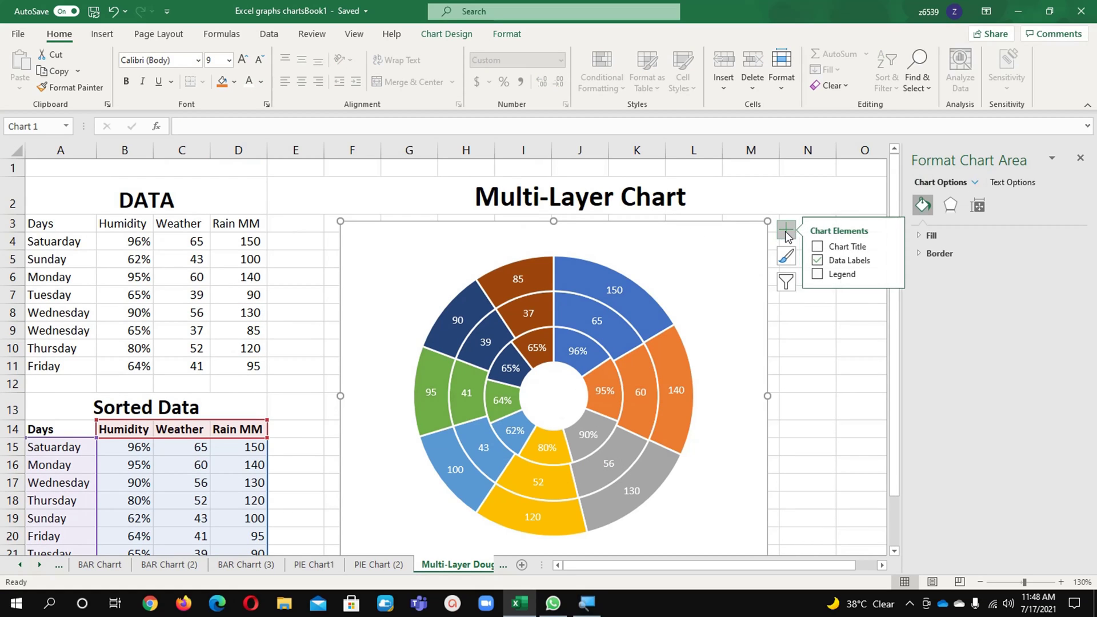
{"action": "left_click", "coordinate": [820, 246]}
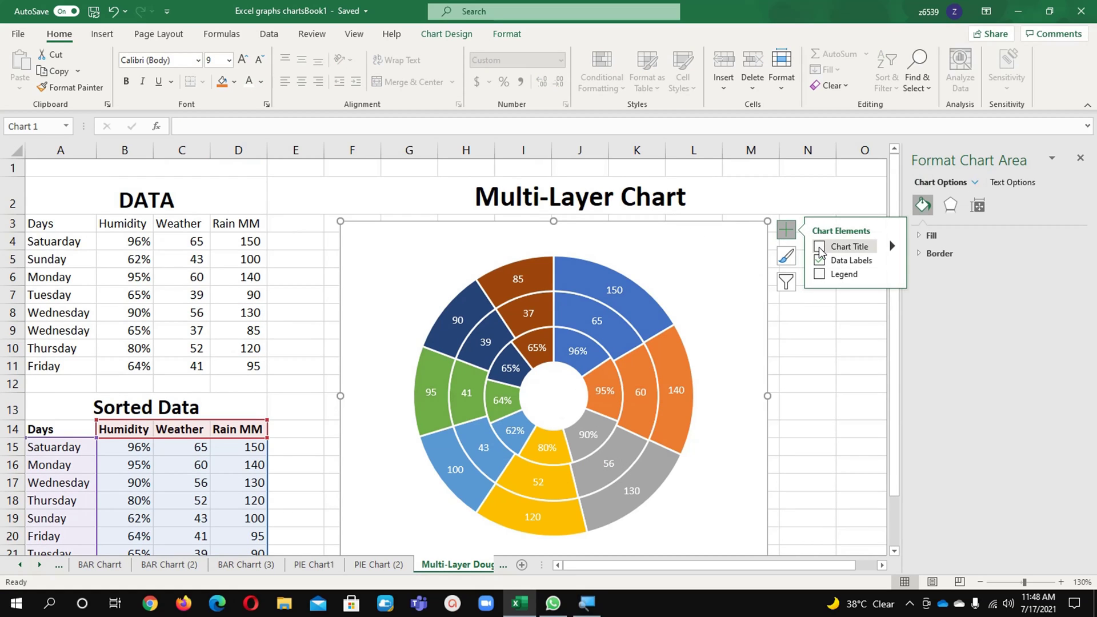
{"action": "left_click", "coordinate": [820, 276]}
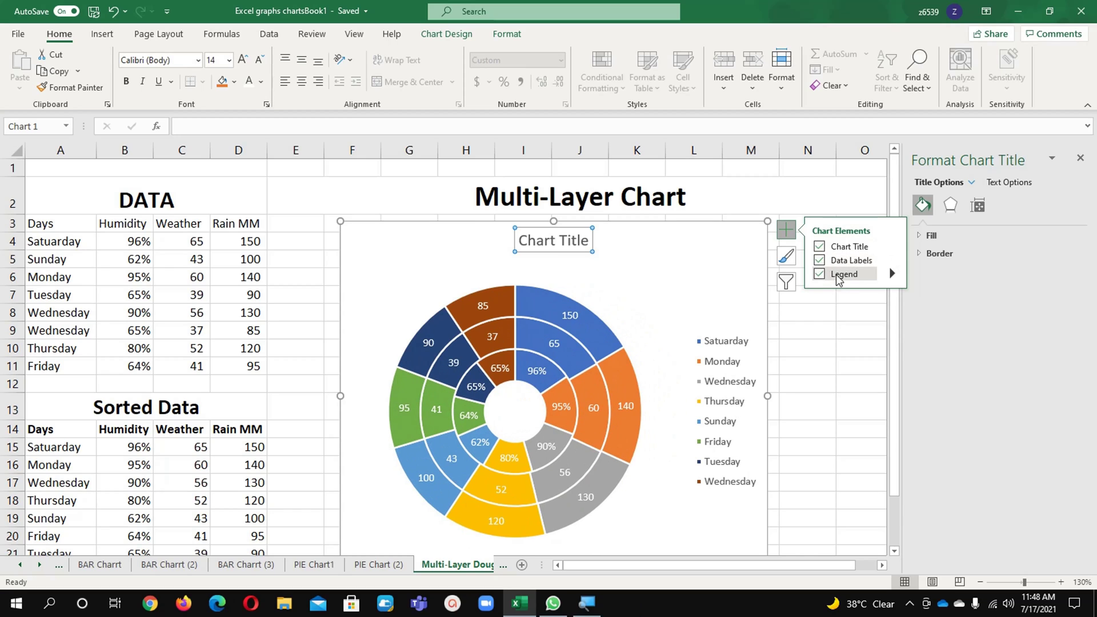
{"action": "left_click", "coordinate": [597, 338]}
{"action": "left_click", "coordinate": [950, 204]}
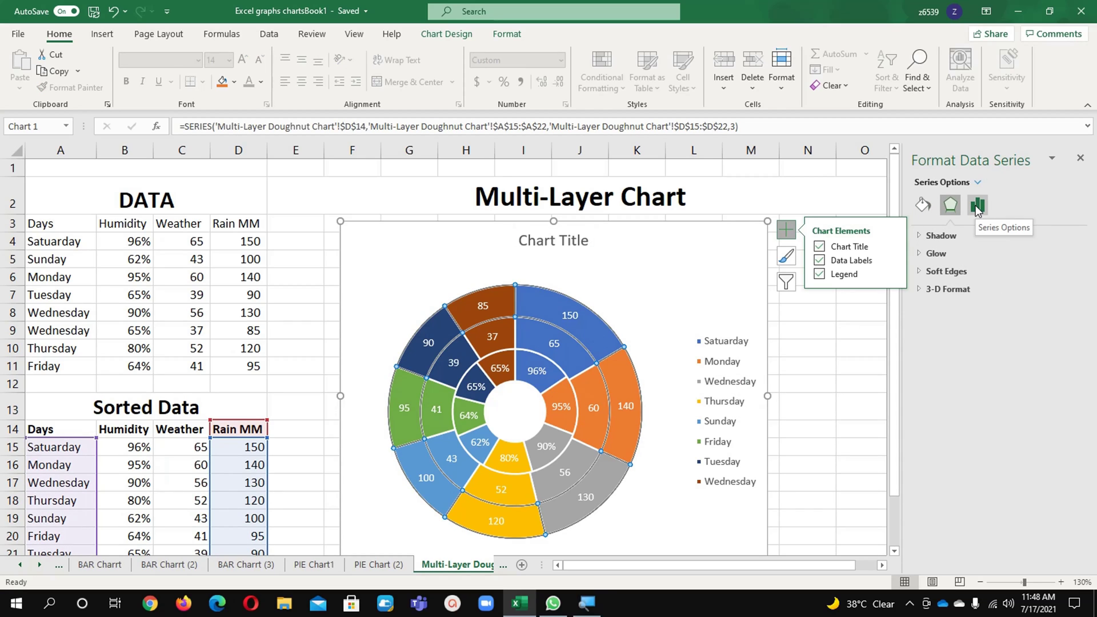
Step: Set the border to No line on the middle Weather and inner Humidity rings
{"action": "left_click", "coordinate": [977, 207]}
{"action": "key", "text": "Escape"}
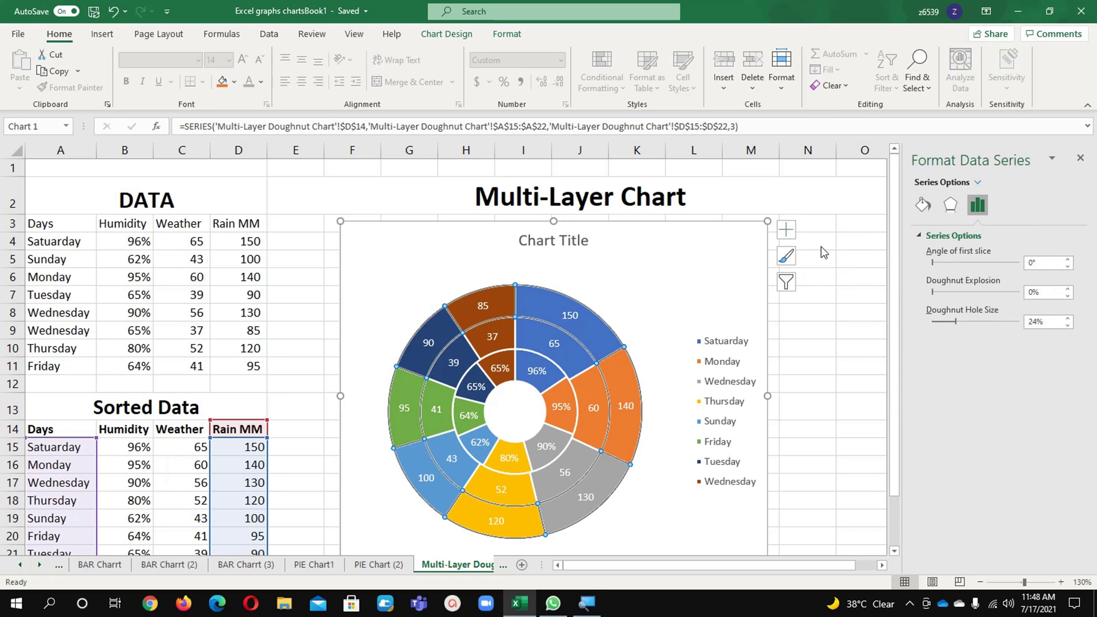
{"action": "left_click", "coordinate": [922, 206]}
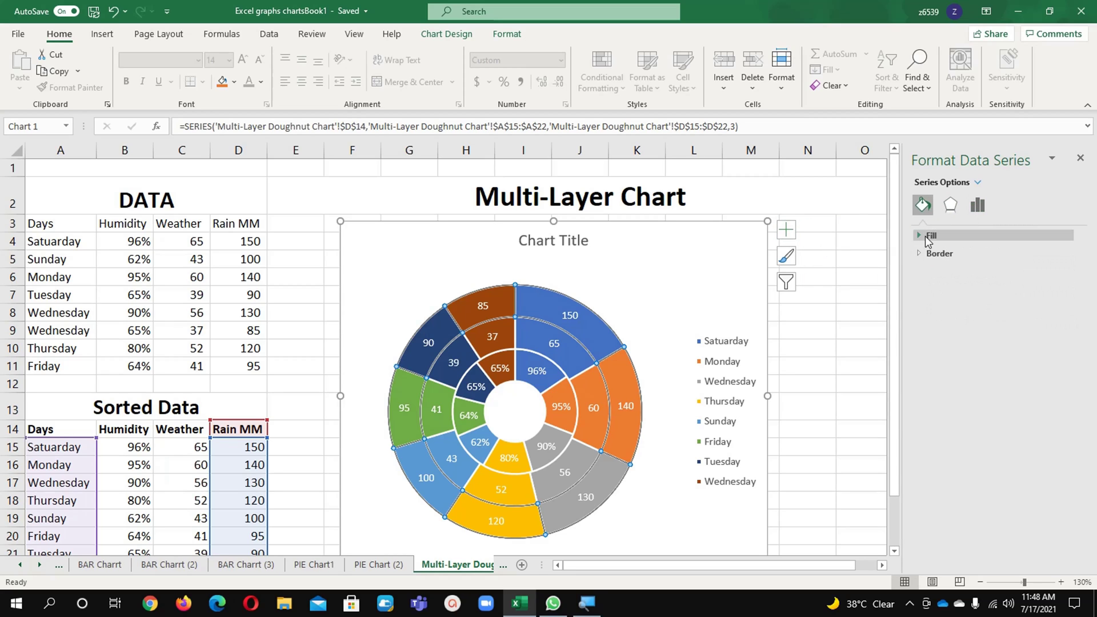
{"action": "left_click", "coordinate": [922, 254]}
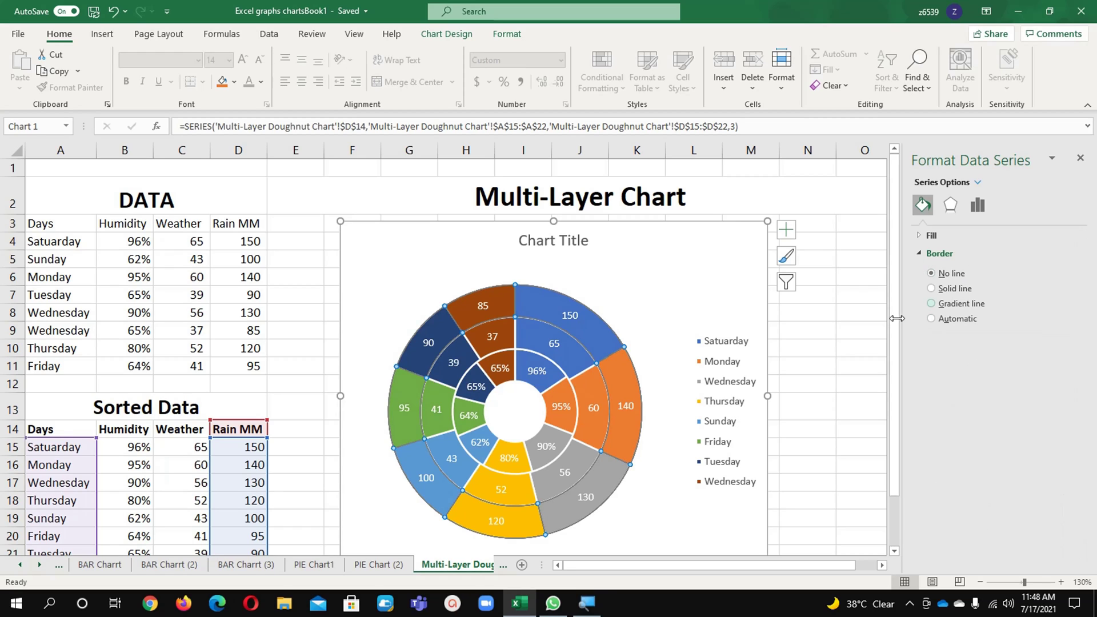
{"action": "left_click", "coordinate": [718, 337]}
{"action": "left_click", "coordinate": [565, 367]}
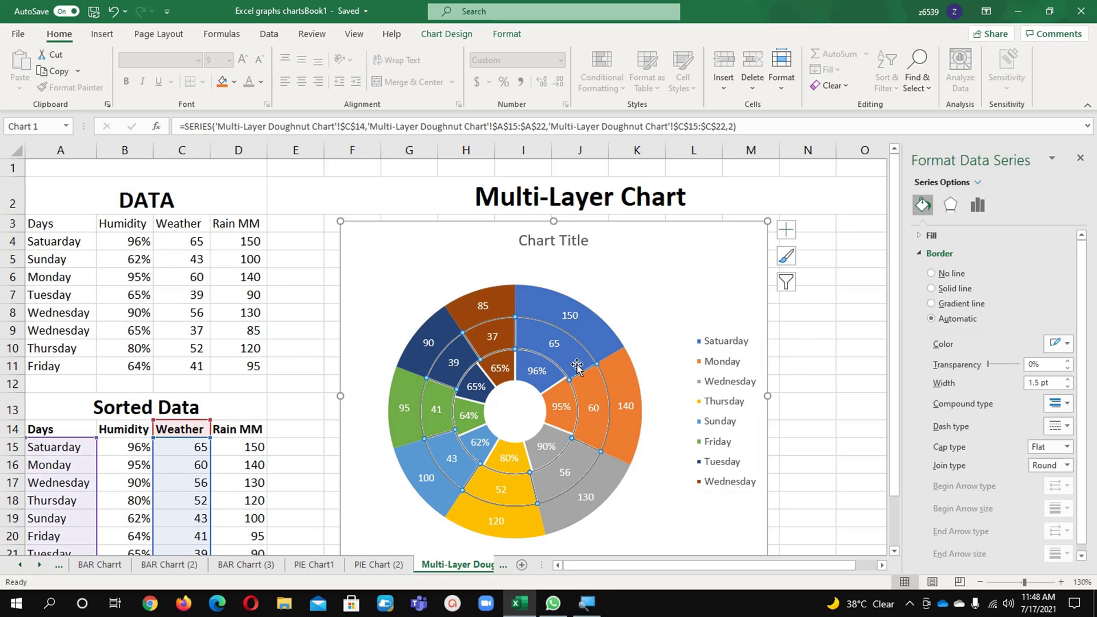
{"action": "left_click", "coordinate": [935, 273]}
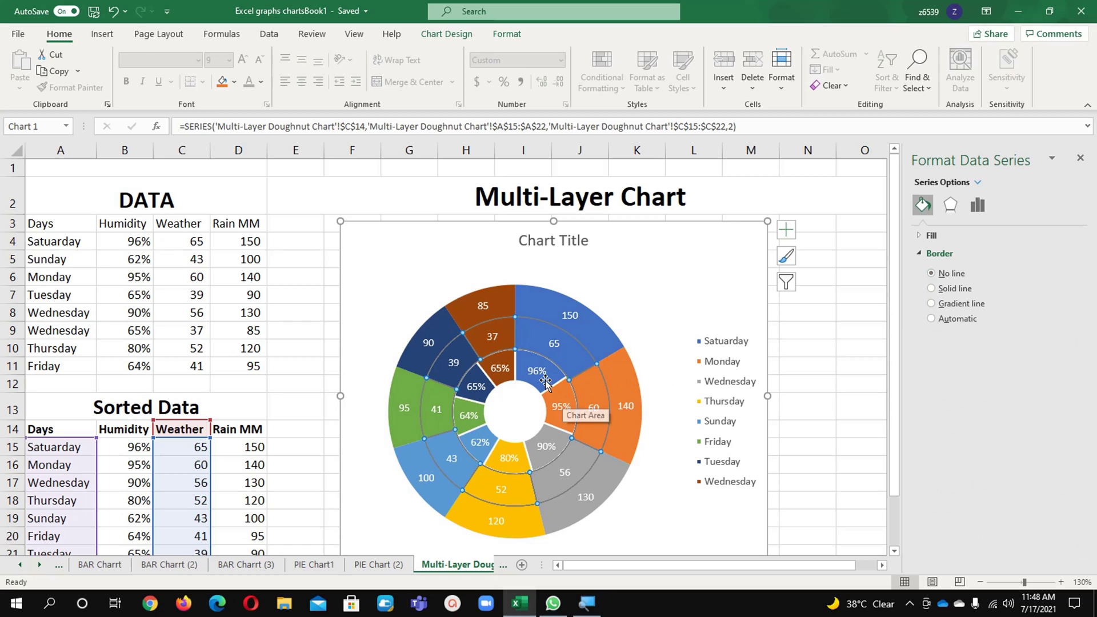
{"action": "left_click", "coordinate": [561, 406]}
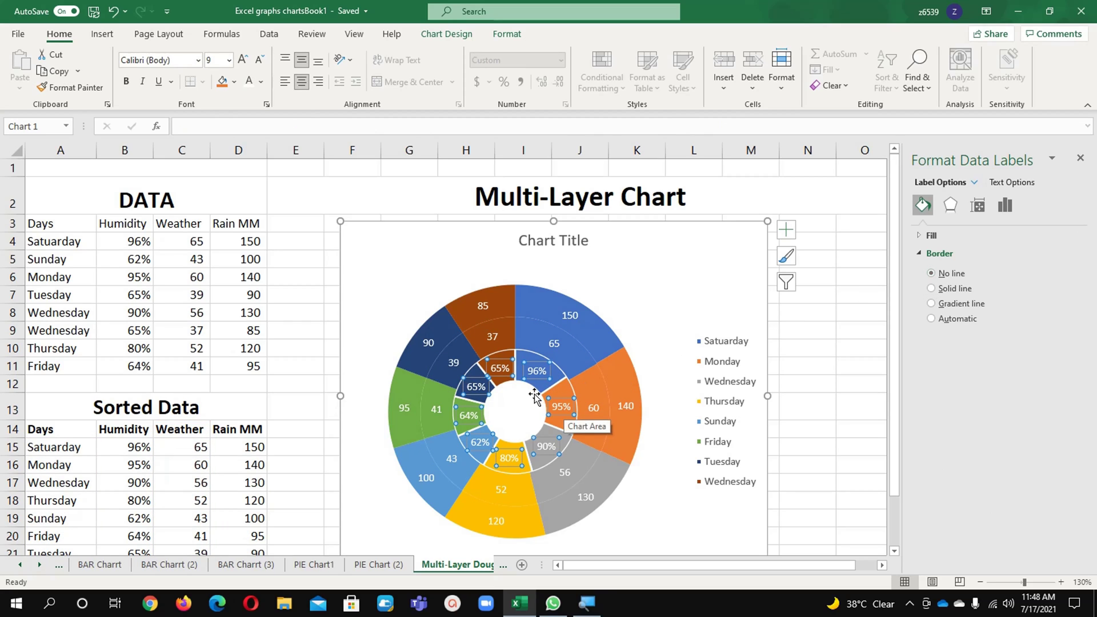
{"action": "left_click", "coordinate": [564, 391]}
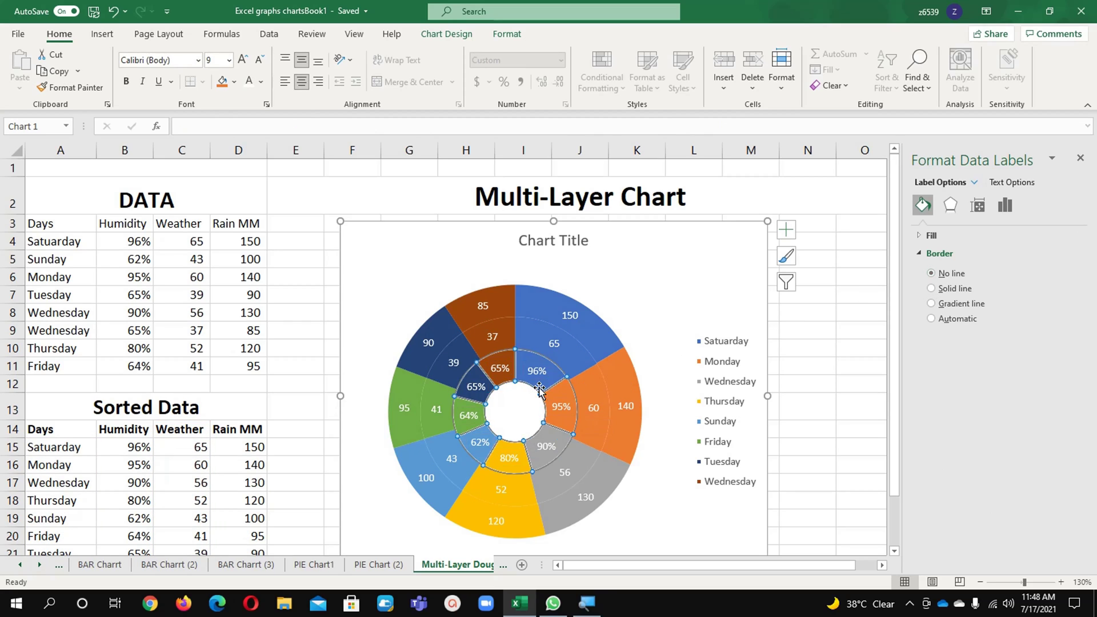
{"action": "left_click", "coordinate": [932, 273]}
Step: Adjust the outer Rain MM ring's border setting, leaving the plot area selected
{"action": "left_click", "coordinate": [745, 537]}
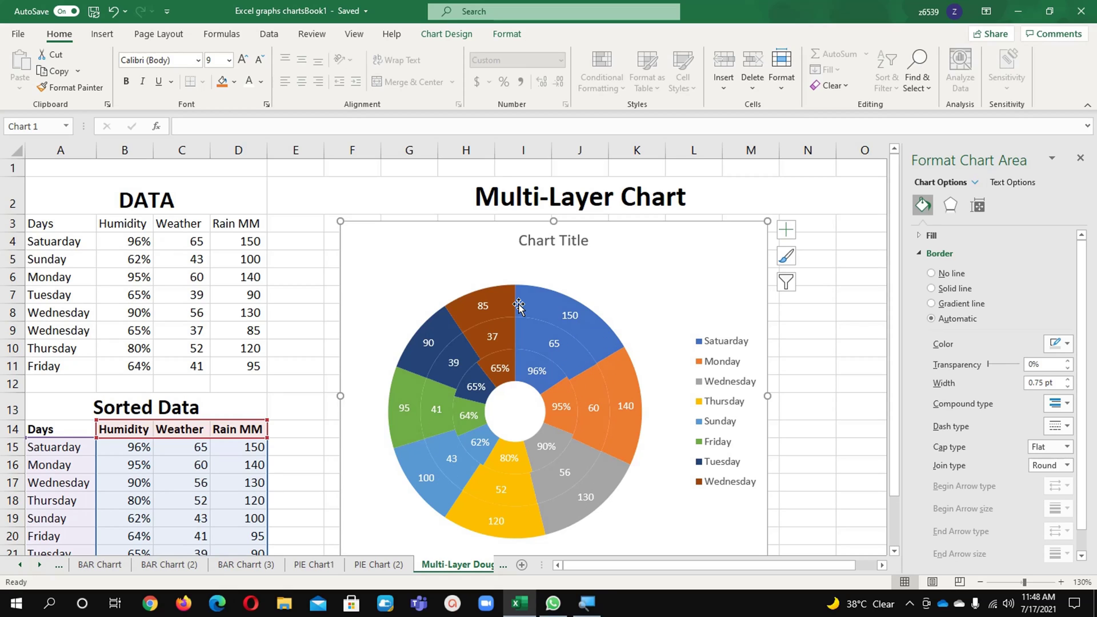
{"action": "left_click", "coordinate": [525, 324]}
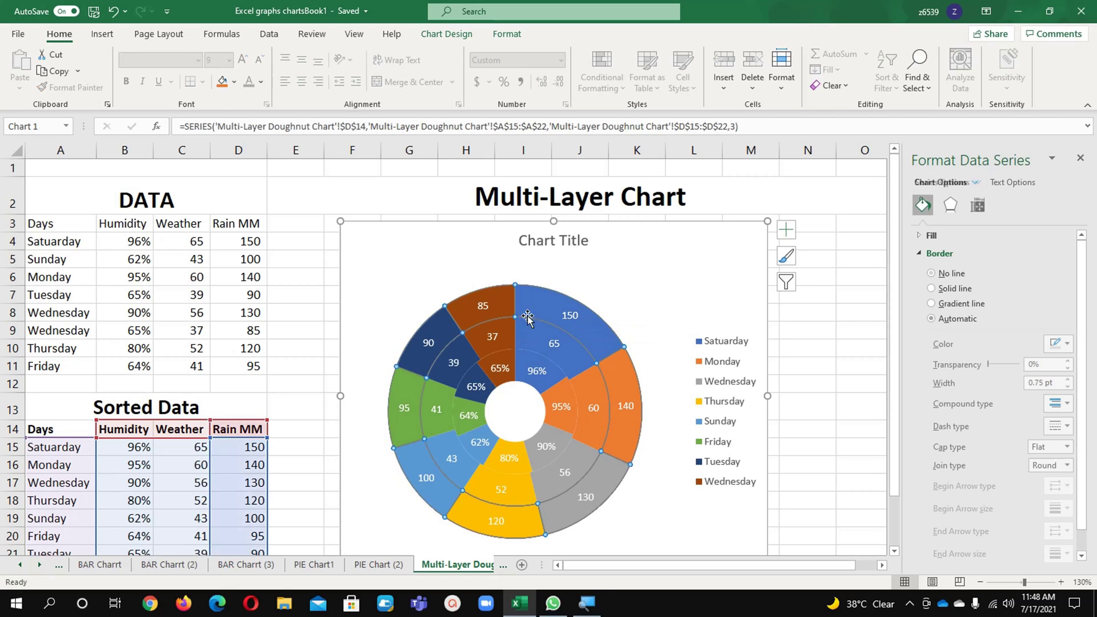
{"action": "left_click", "coordinate": [438, 37]}
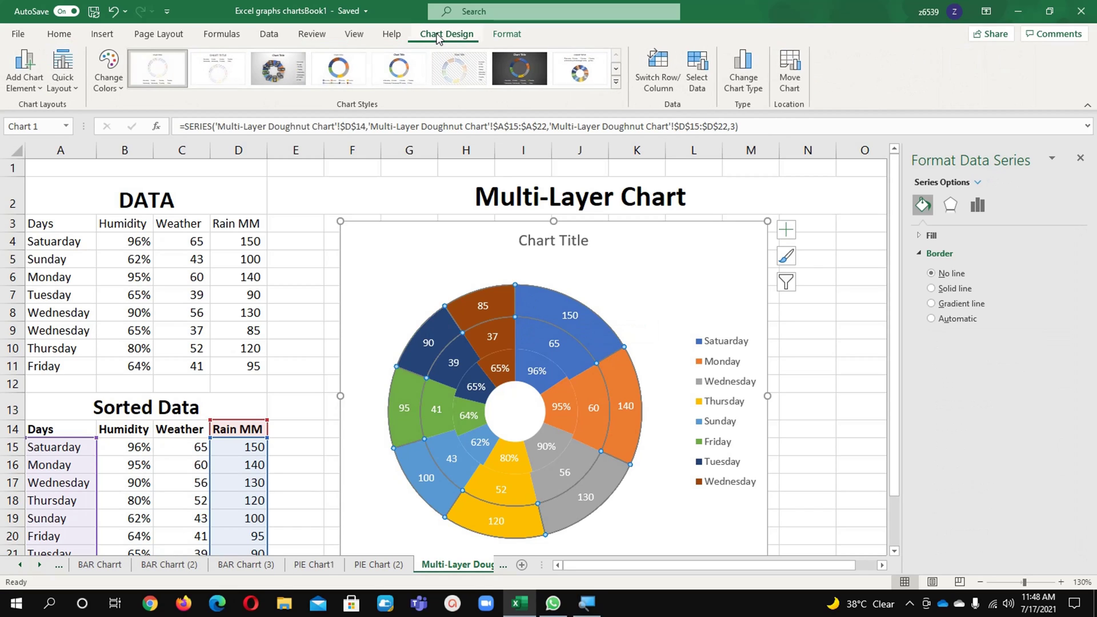
{"action": "left_click", "coordinate": [347, 37]}
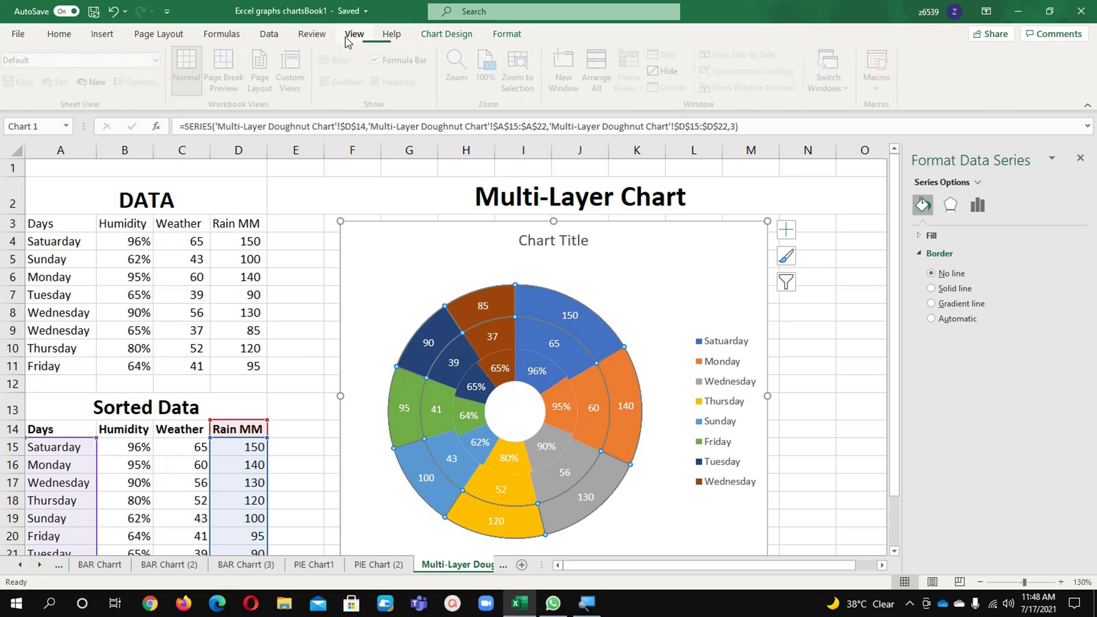
{"action": "left_click", "coordinate": [513, 36]}
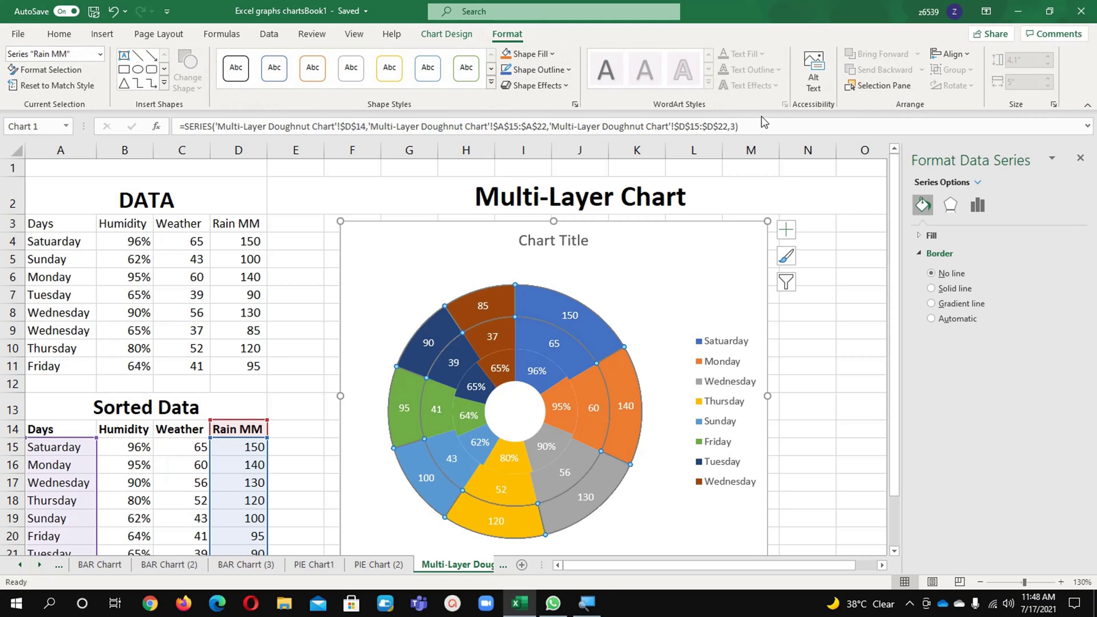
{"action": "left_click", "coordinate": [969, 290]}
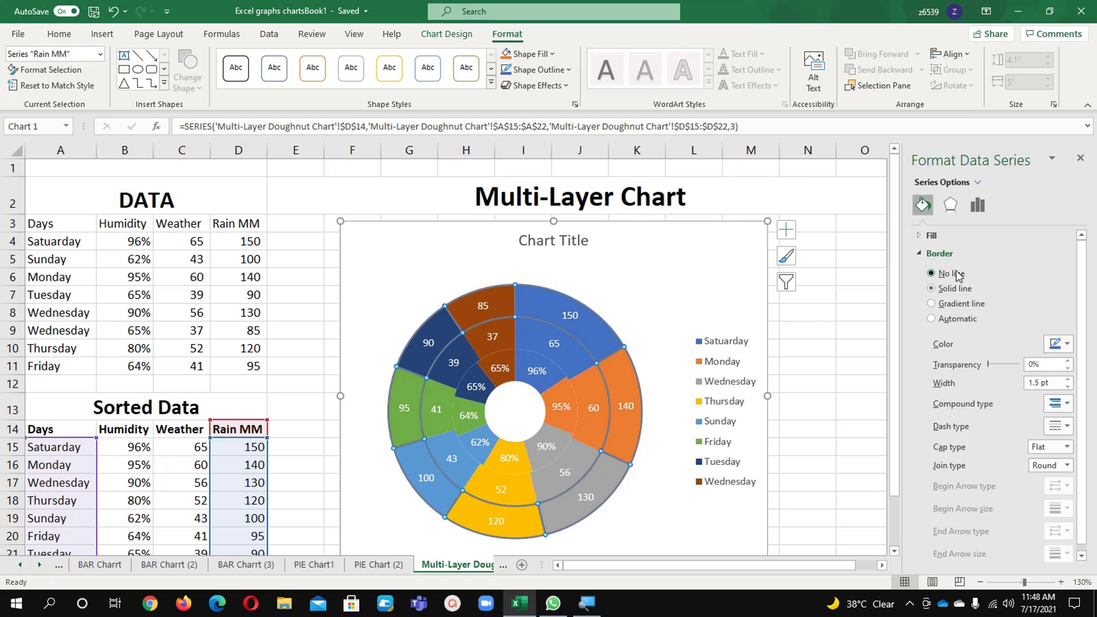
{"action": "left_click", "coordinate": [613, 319]}
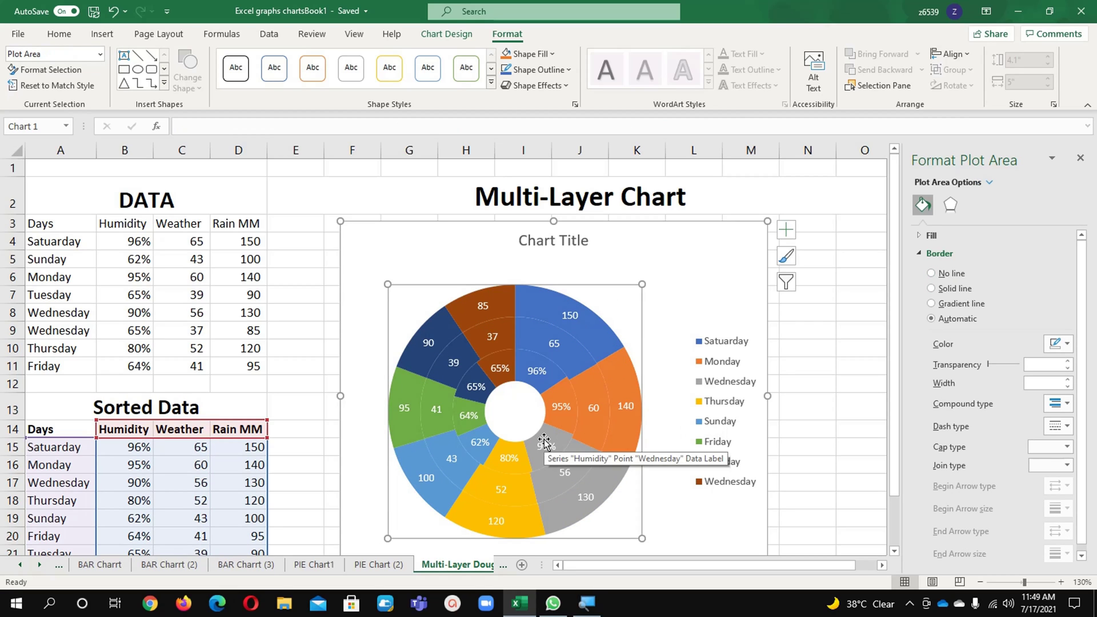
Step: Drag the plot area's bottom-right corner outward to enlarge the rings, then deselect the chart
{"action": "scroll", "coordinate": [452, 449], "scroll_direction": "down", "scroll_amount": 1}
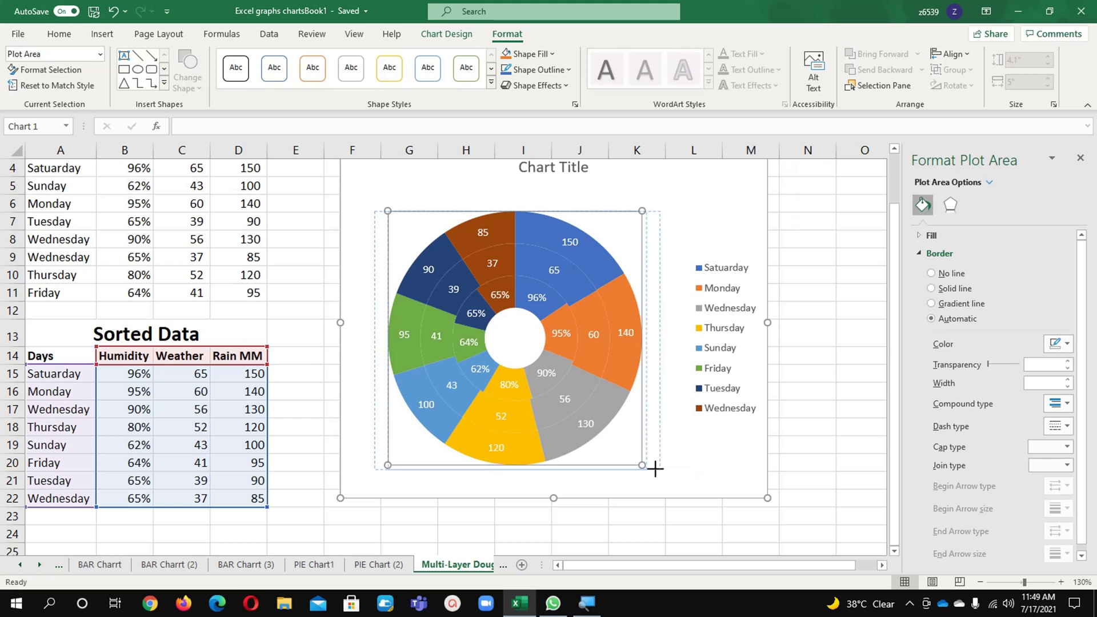
{"action": "left_click_drag", "start_coordinate": [642, 465], "coordinate": [673, 482]}
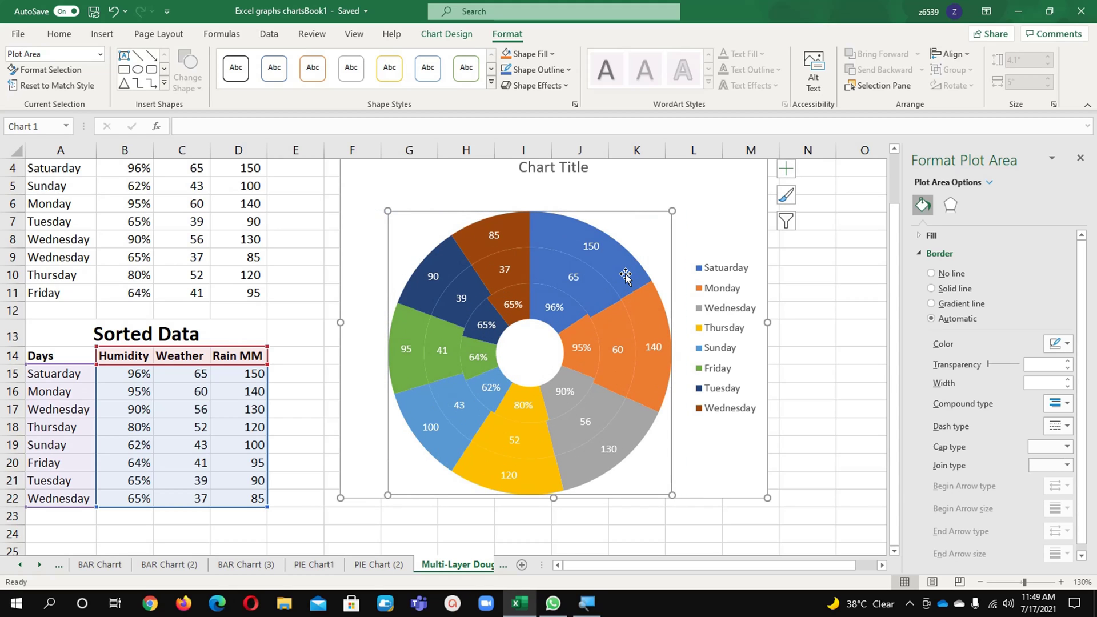
{"action": "left_click", "coordinate": [216, 272]}
{"action": "scroll", "coordinate": [178, 296], "scroll_direction": "up", "scroll_amount": 1}
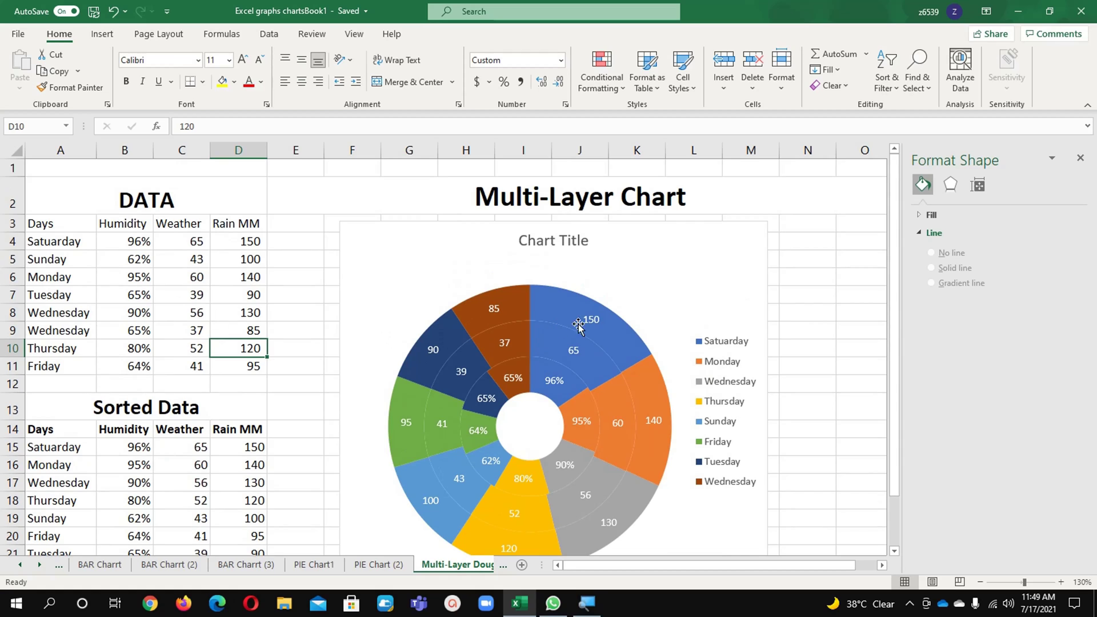
{"action": "left_click", "coordinate": [594, 325]}
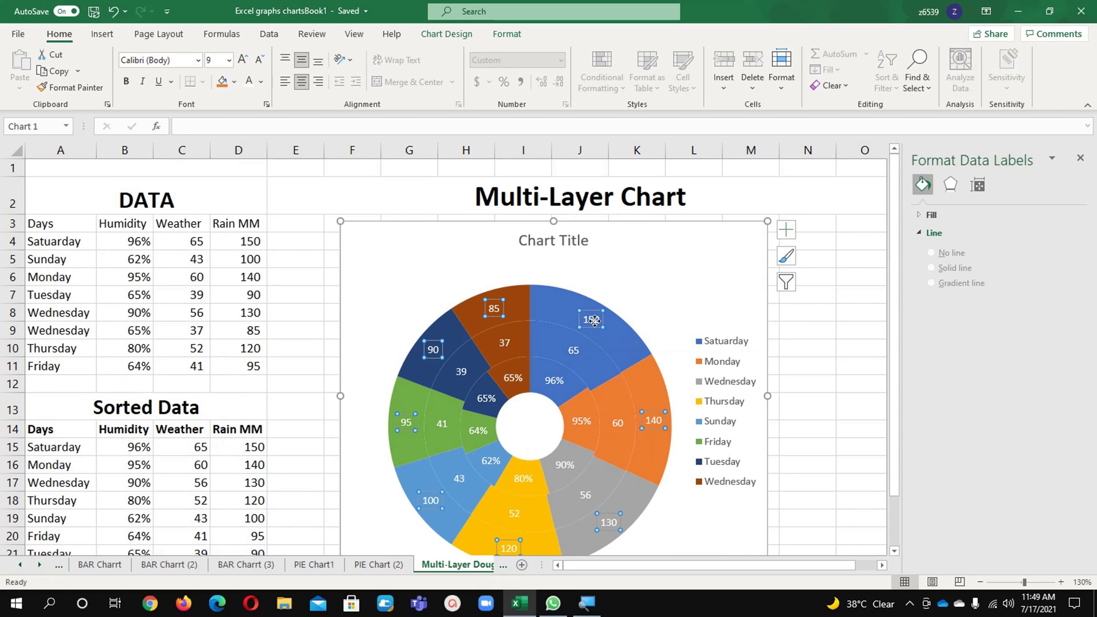
{"action": "right_click", "coordinate": [599, 328]}
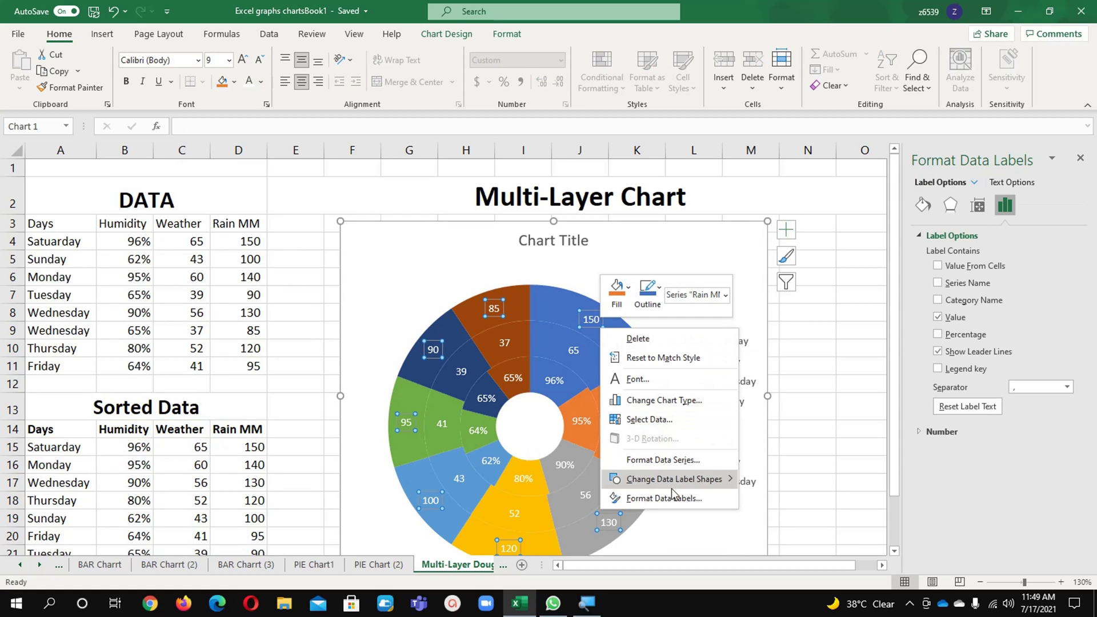
{"action": "left_click", "coordinate": [665, 502]}
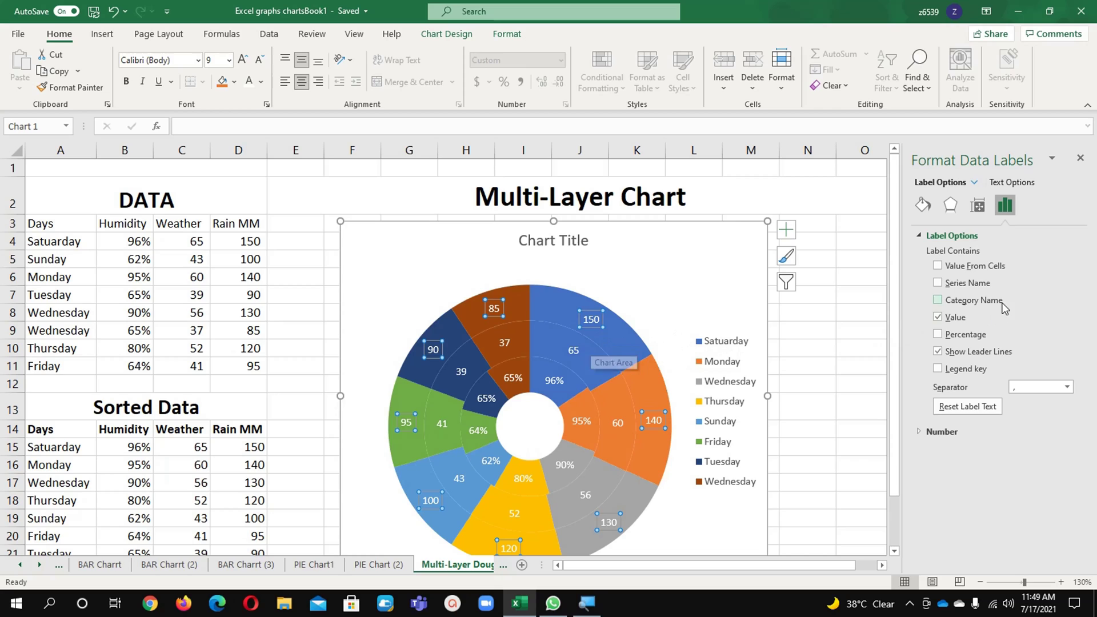
{"action": "left_click", "coordinate": [937, 300]}
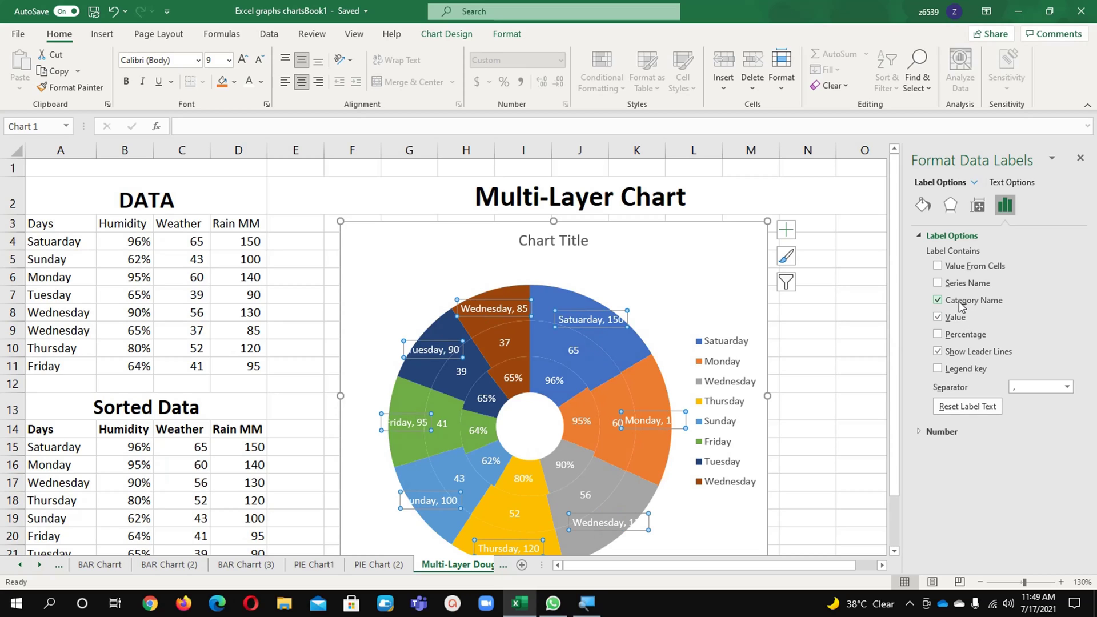
{"action": "left_click", "coordinate": [960, 302]}
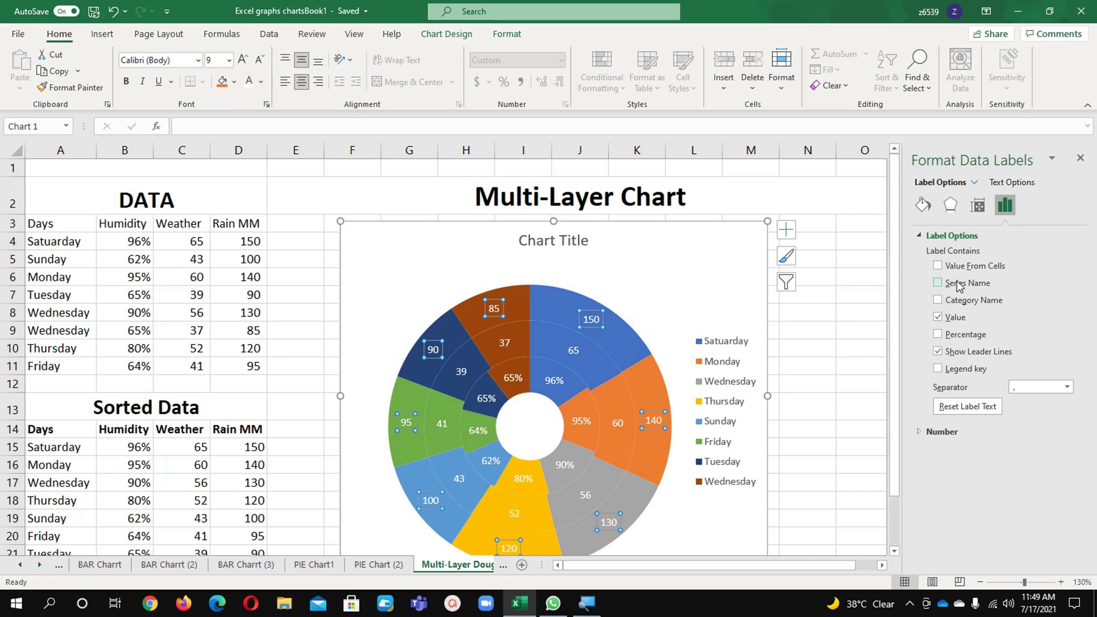
{"action": "left_click", "coordinate": [960, 284]}
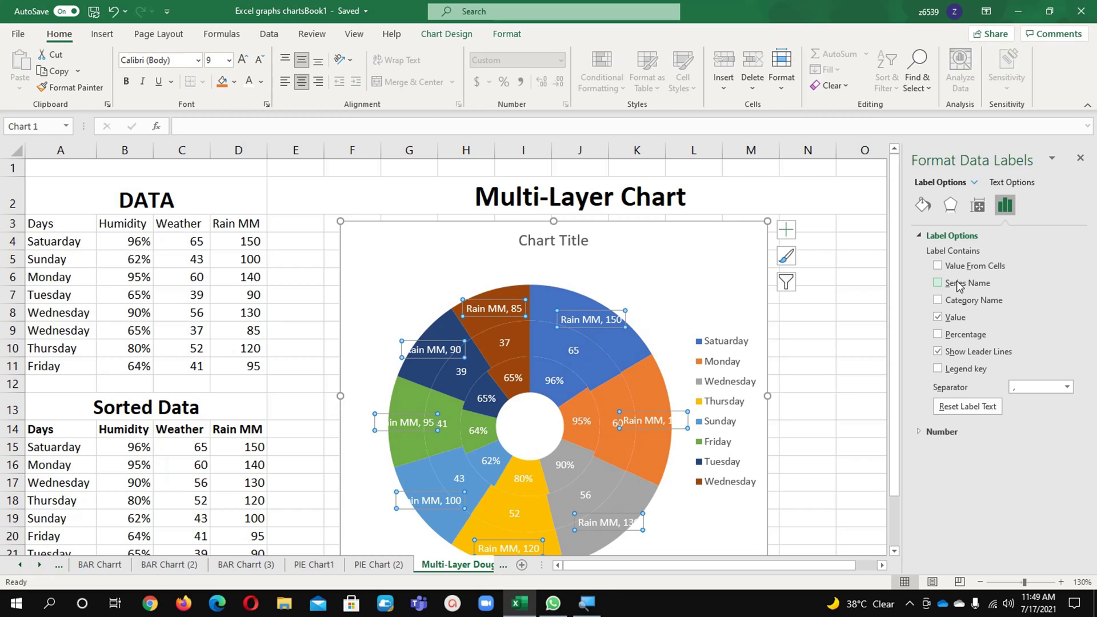
{"action": "left_click", "coordinate": [960, 285]}
{"action": "left_click", "coordinate": [963, 266]}
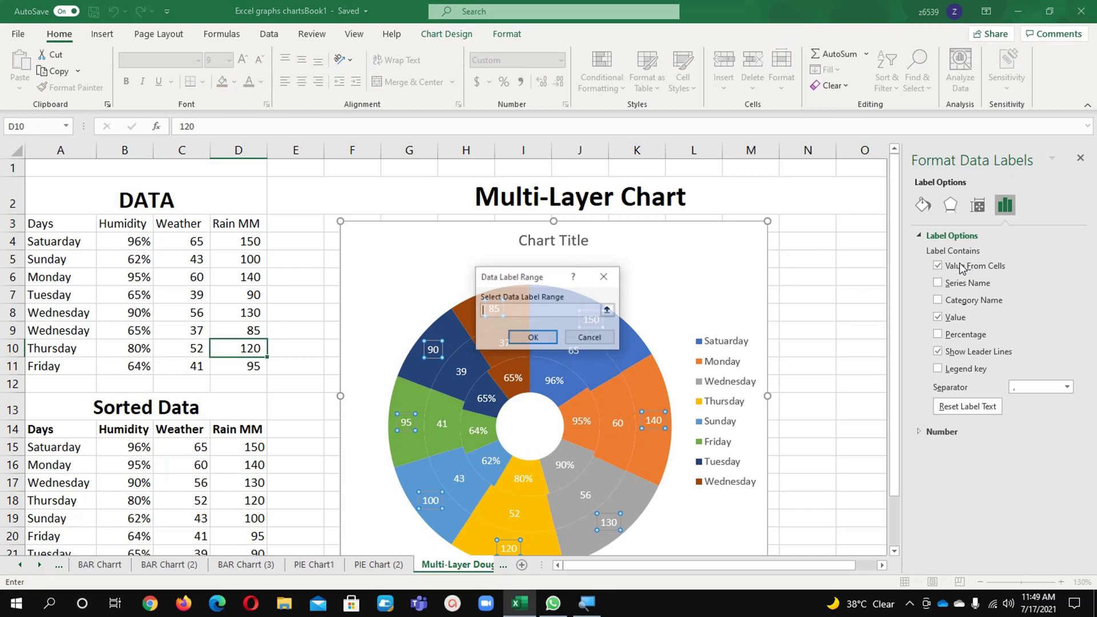
{"action": "left_click", "coordinate": [602, 338]}
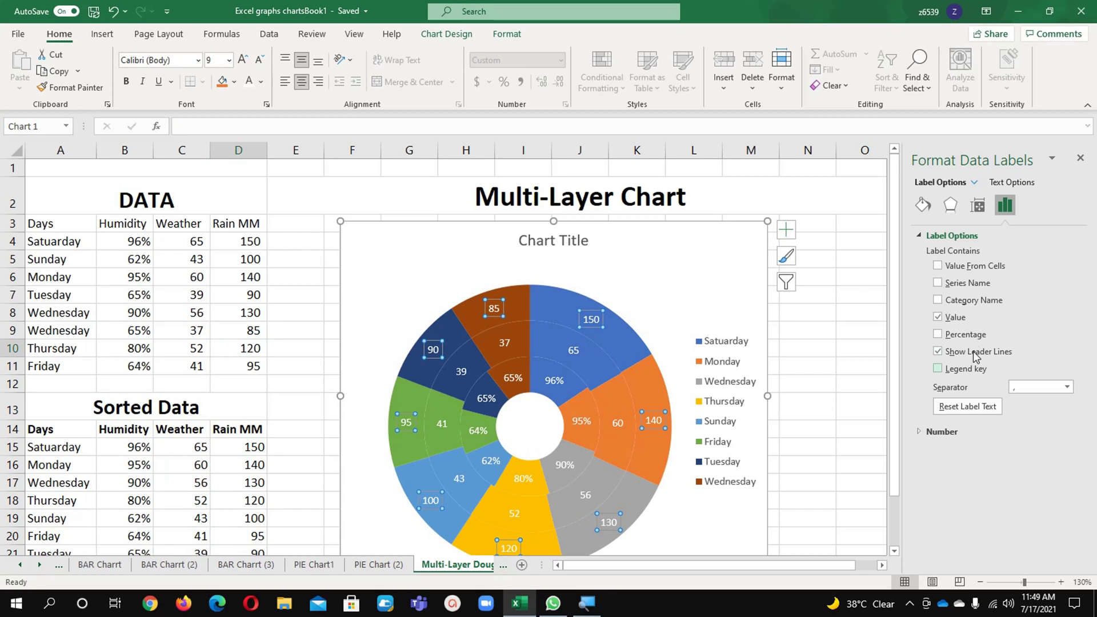
{"action": "left_click", "coordinate": [965, 336]}
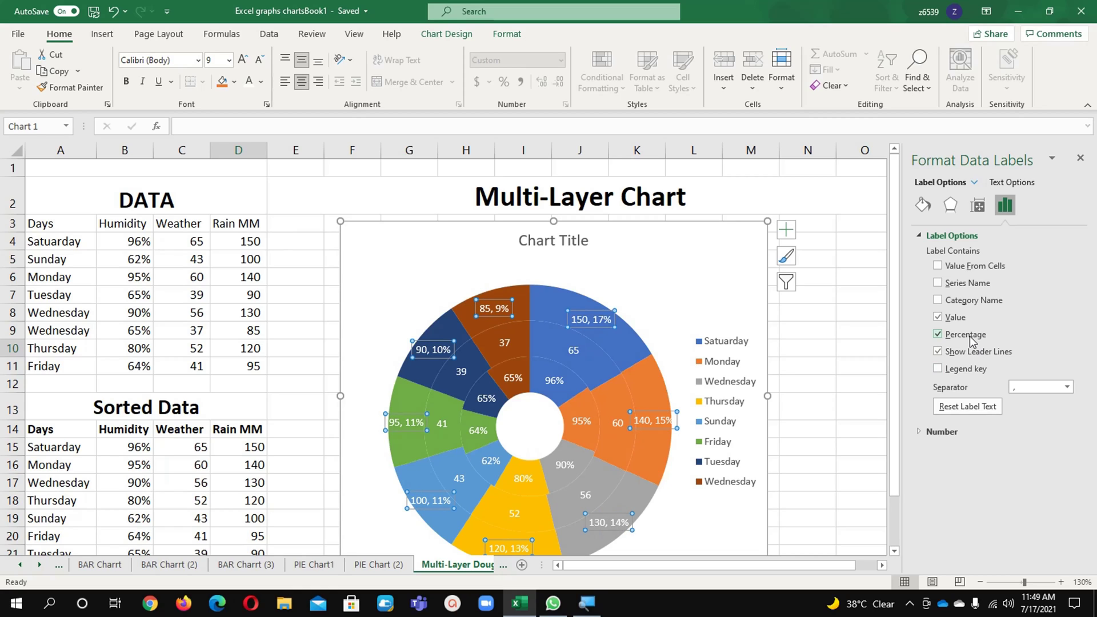
{"action": "left_click", "coordinate": [966, 335]}
{"action": "left_click", "coordinate": [966, 369]}
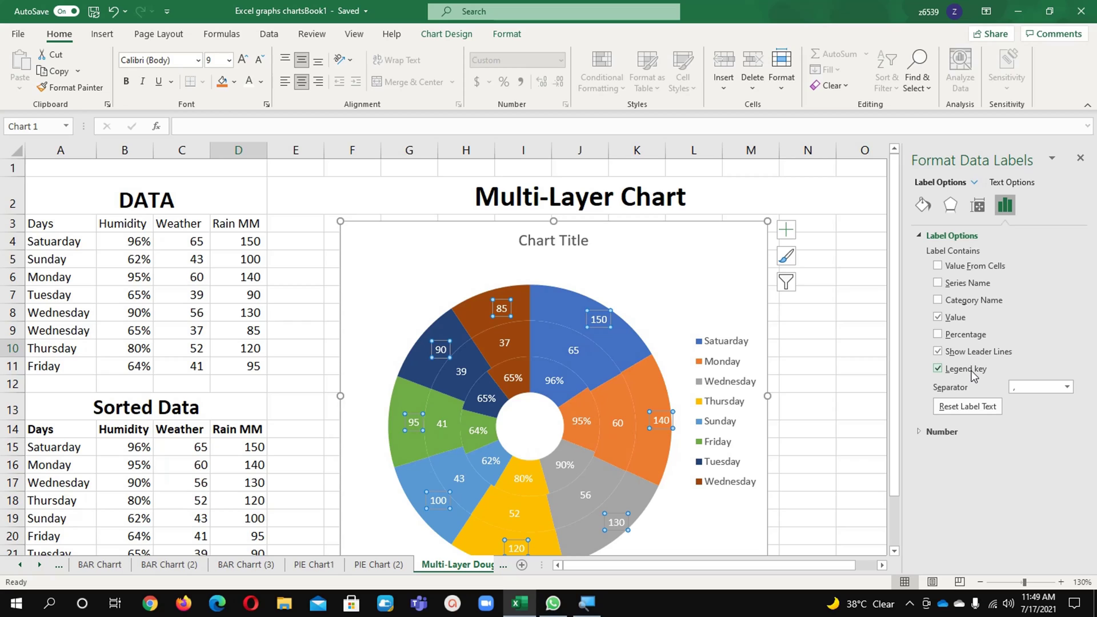
{"action": "left_click", "coordinate": [974, 375]}
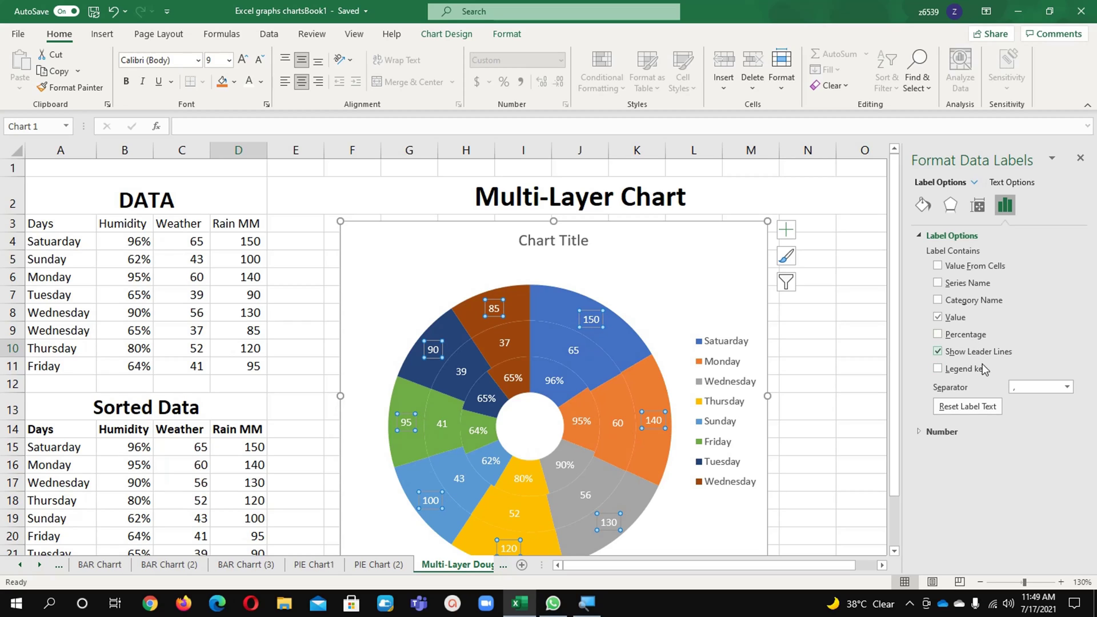
{"action": "left_click", "coordinate": [918, 433]}
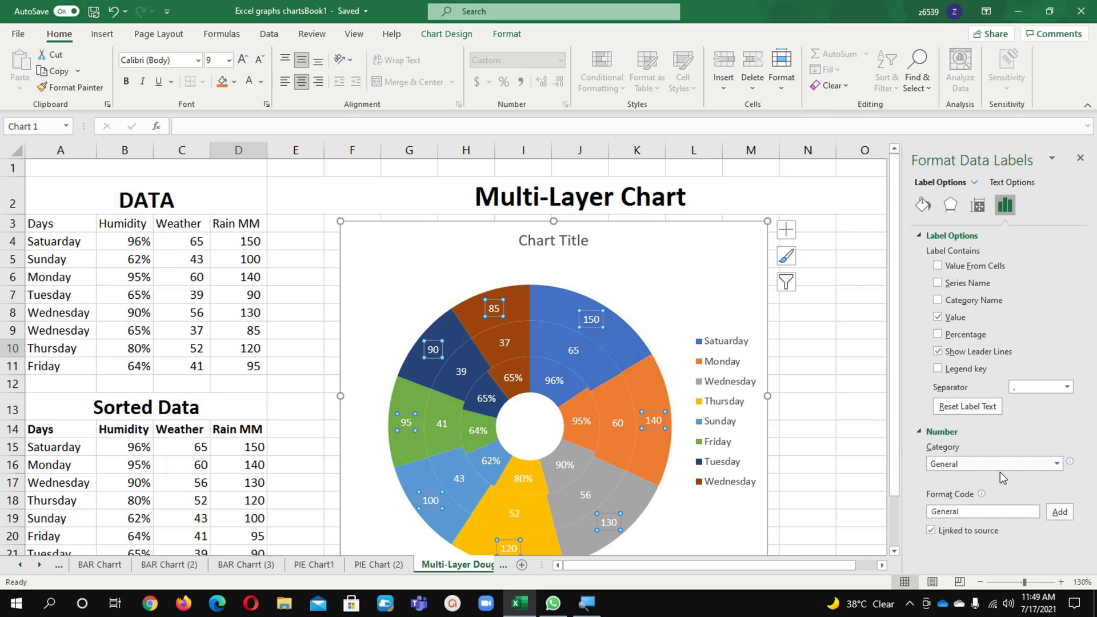
{"action": "left_click", "coordinate": [984, 211]}
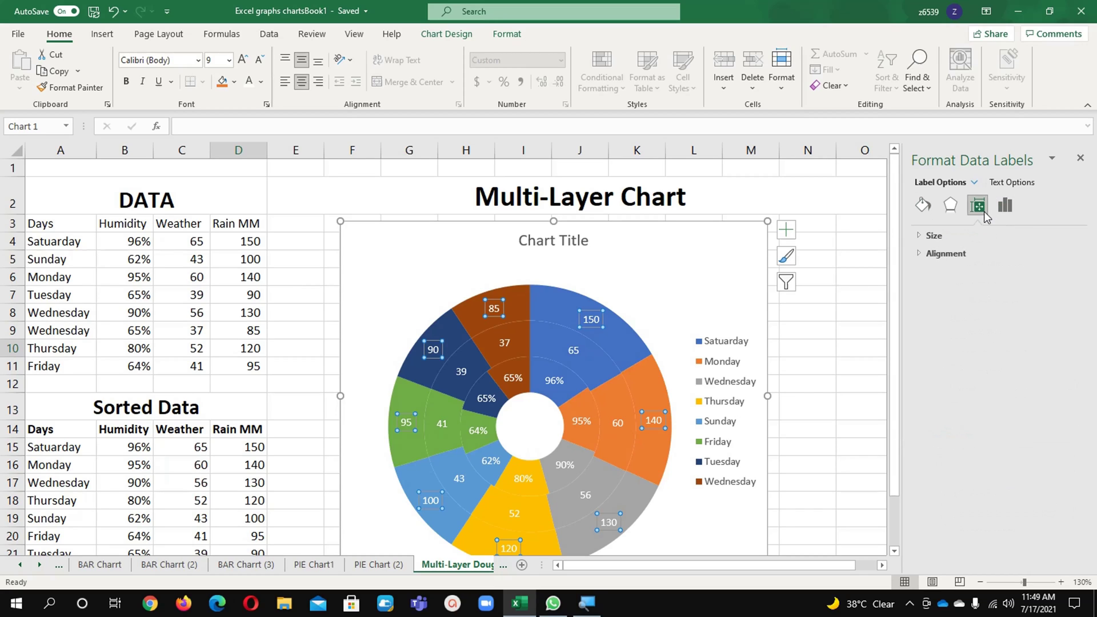
{"action": "left_click", "coordinate": [917, 239]}
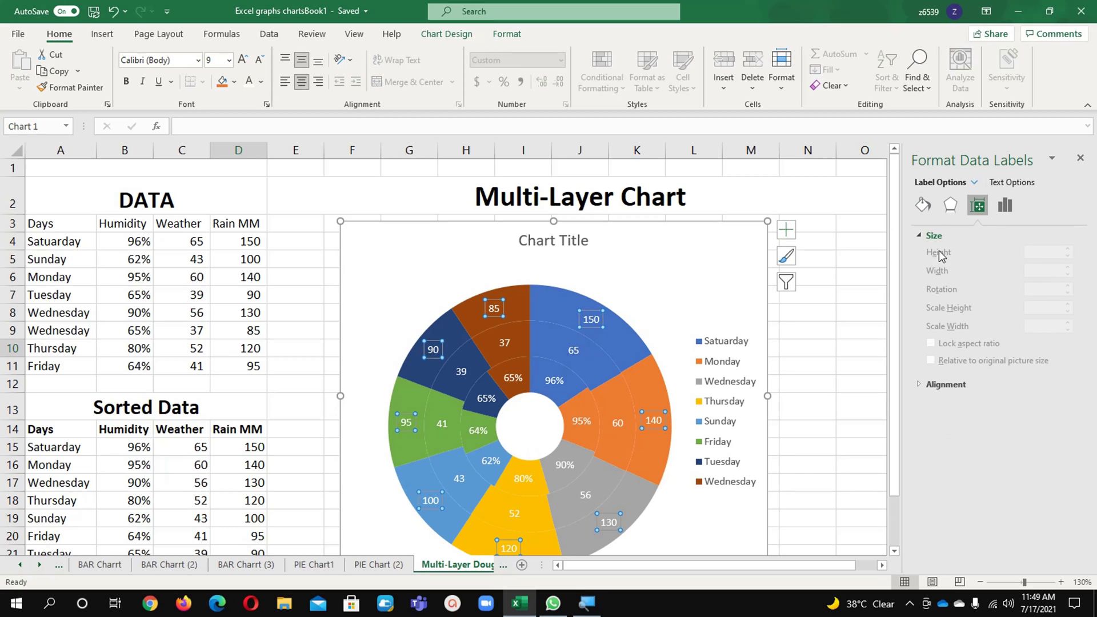
{"action": "left_click", "coordinate": [951, 205]}
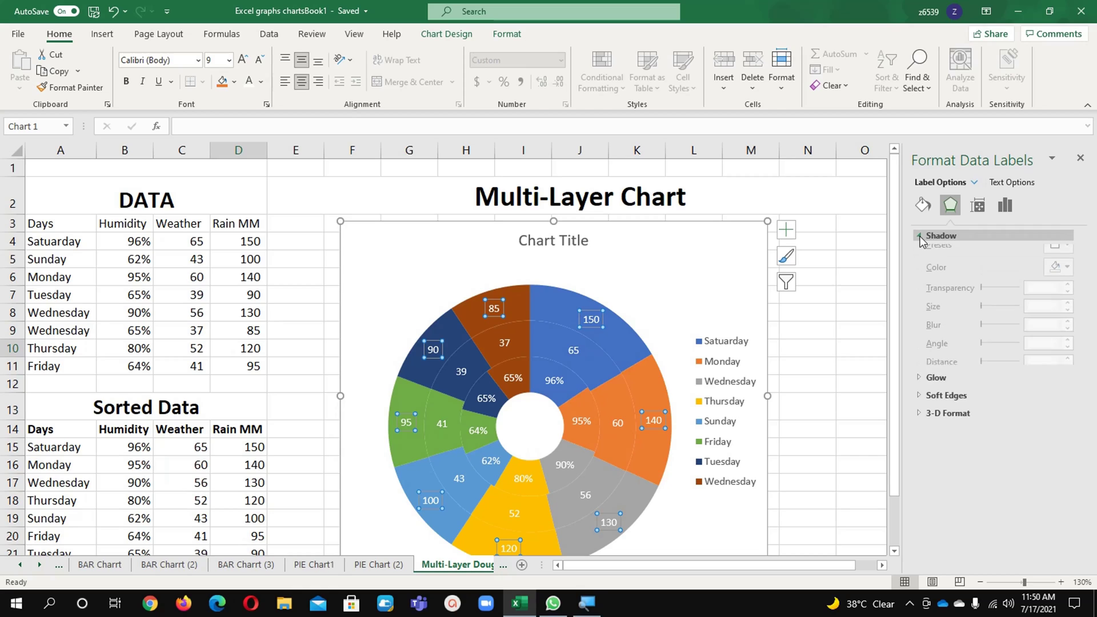
{"action": "left_click", "coordinate": [919, 396]}
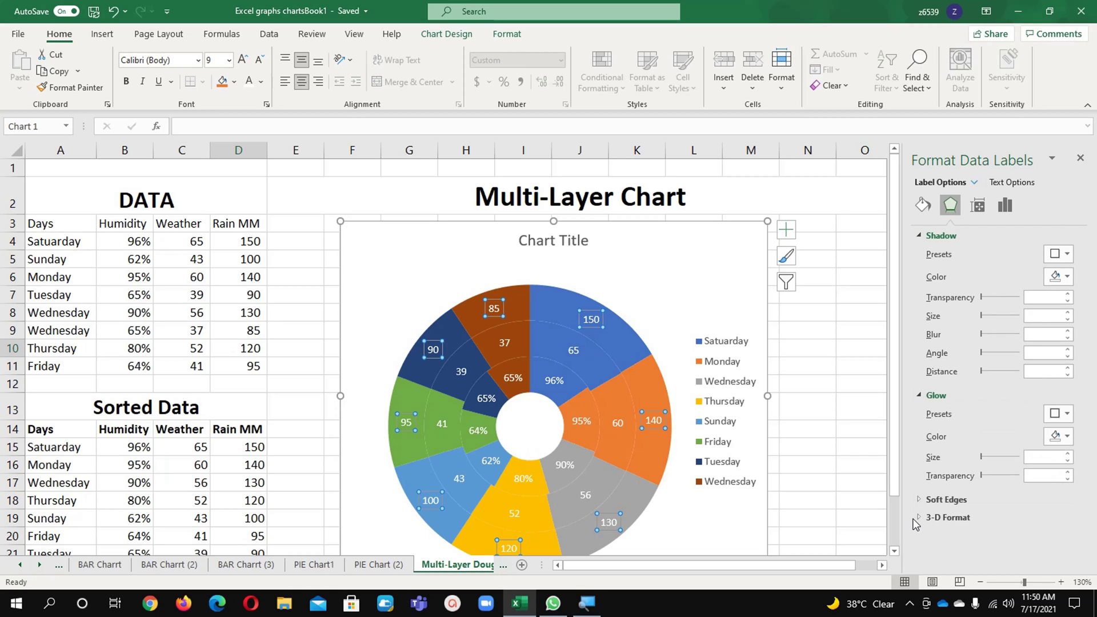
{"action": "left_click", "coordinate": [922, 205]}
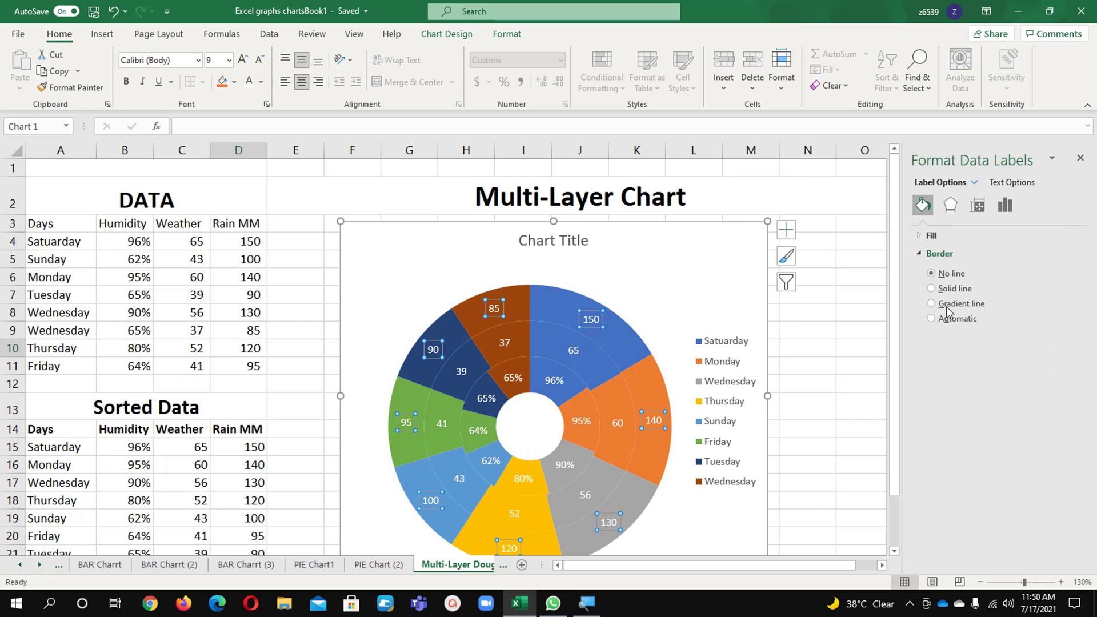
{"action": "left_click", "coordinate": [257, 346]}
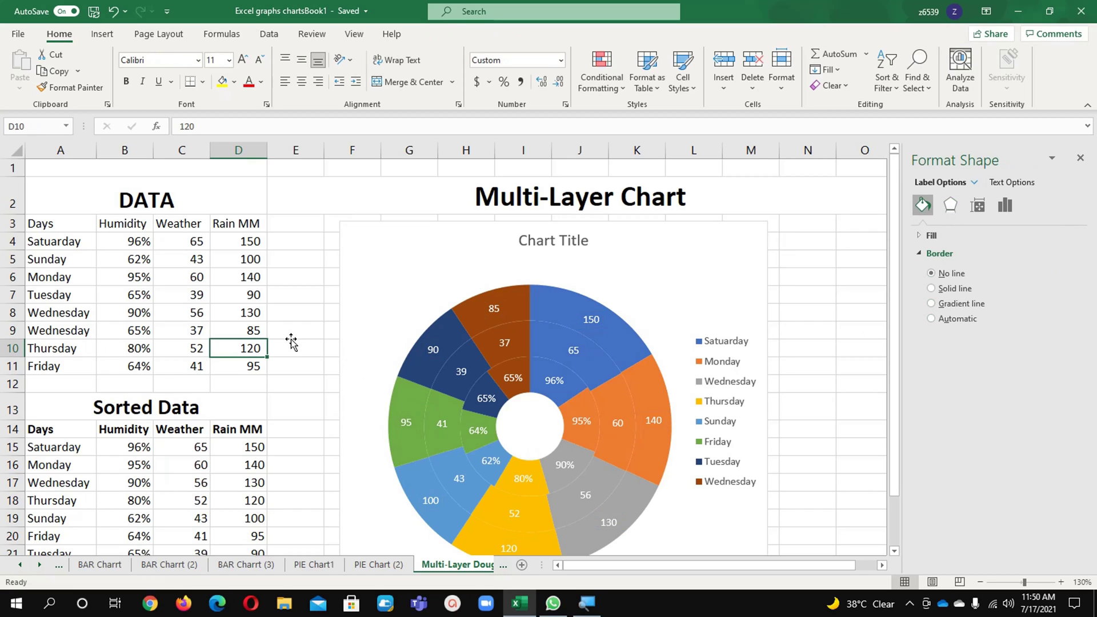
{"action": "scroll", "coordinate": [652, 348], "scroll_direction": "down", "scroll_amount": 1}
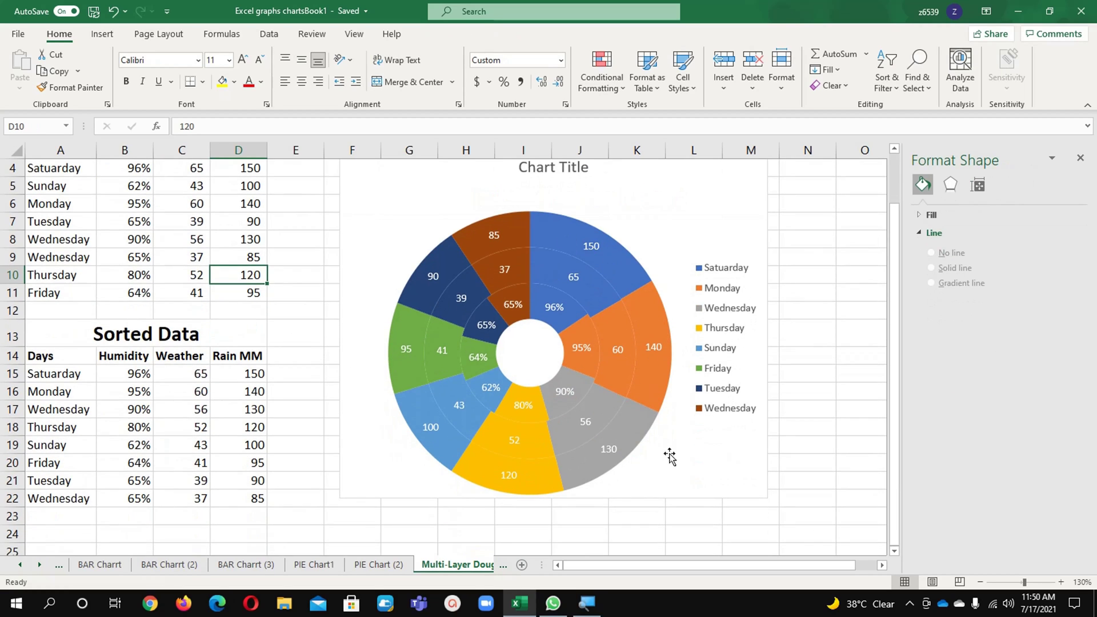